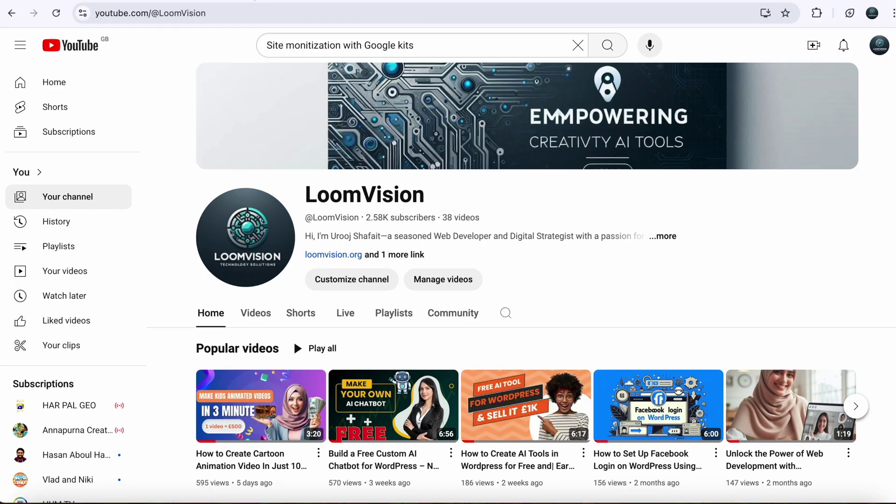
Step: Switch from YouTube to the loom-vision.local Installed Plugins page in WordPress
left_click(233, 0)
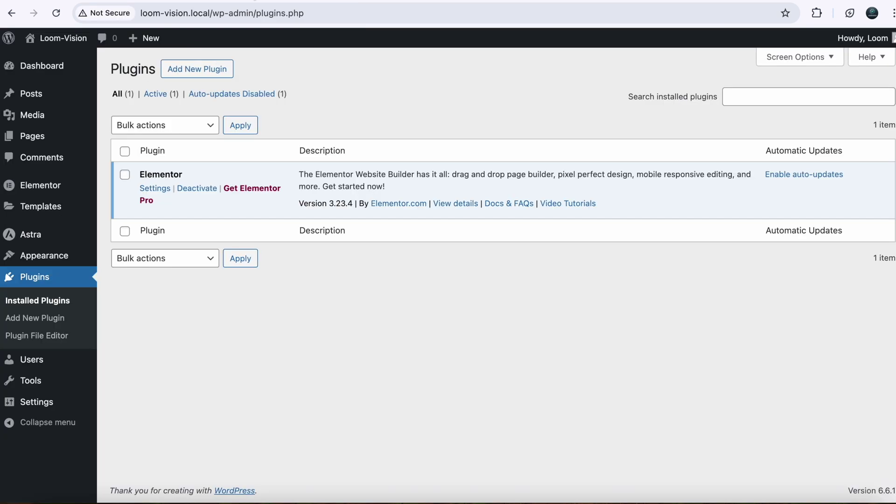
Step: Go from the Dashboard to Plugins and bring up Add New Plugin with its featured plugins
left_click(40, 66)
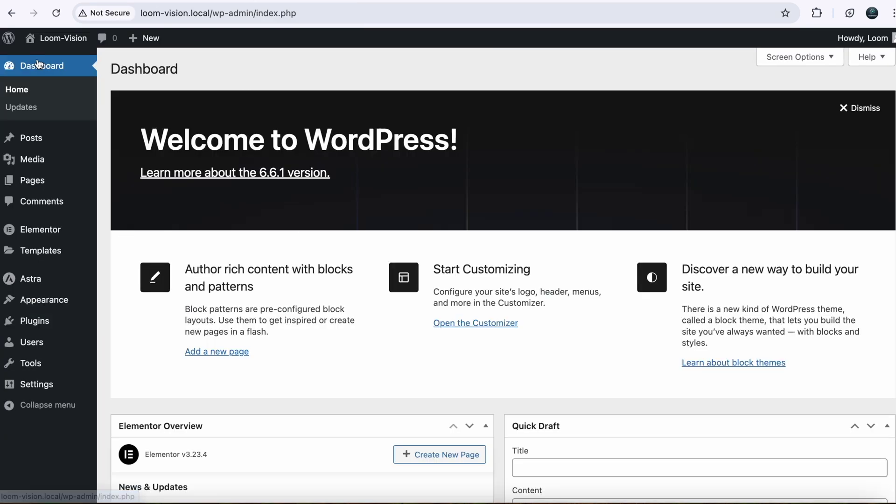
mouse_move(29, 285)
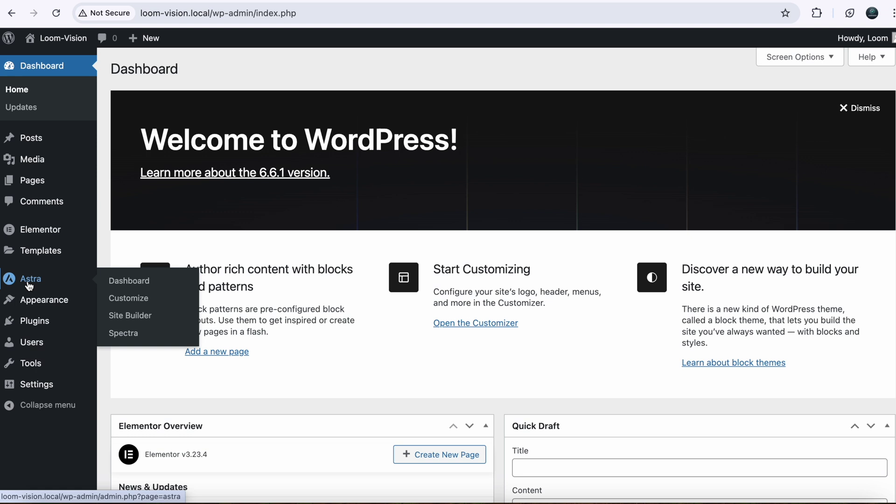
mouse_move(33, 325)
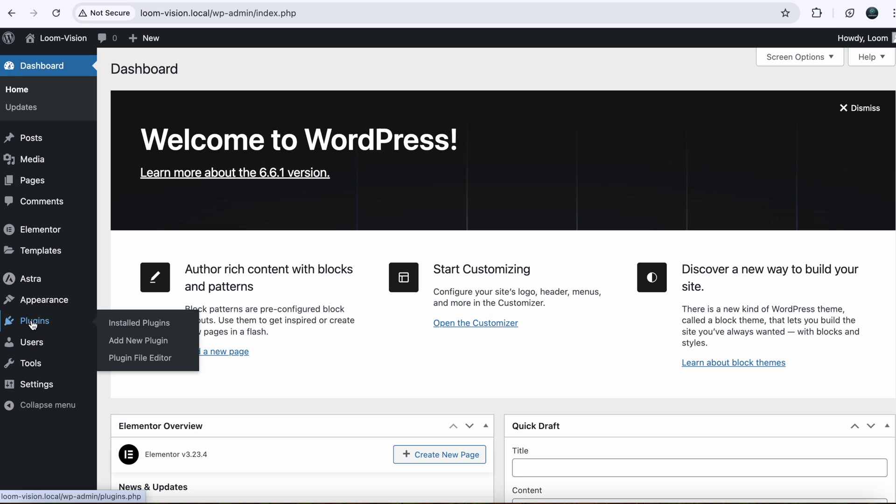
left_click(32, 325)
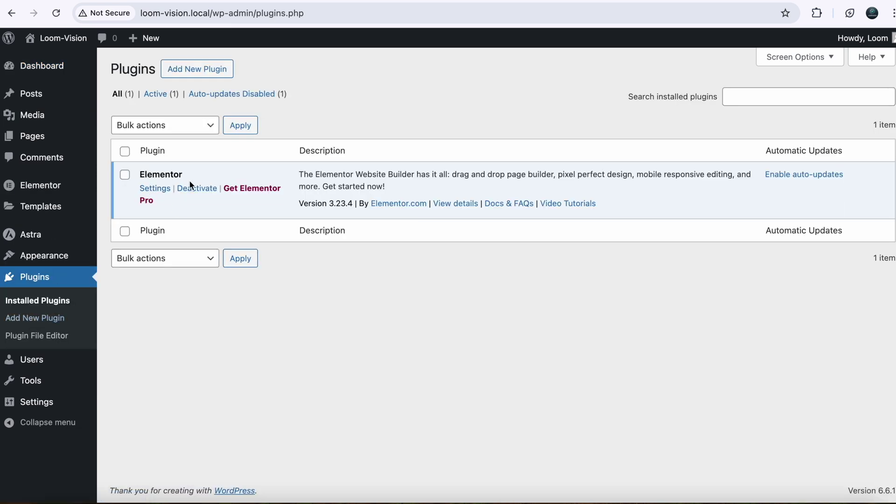
left_click(208, 75)
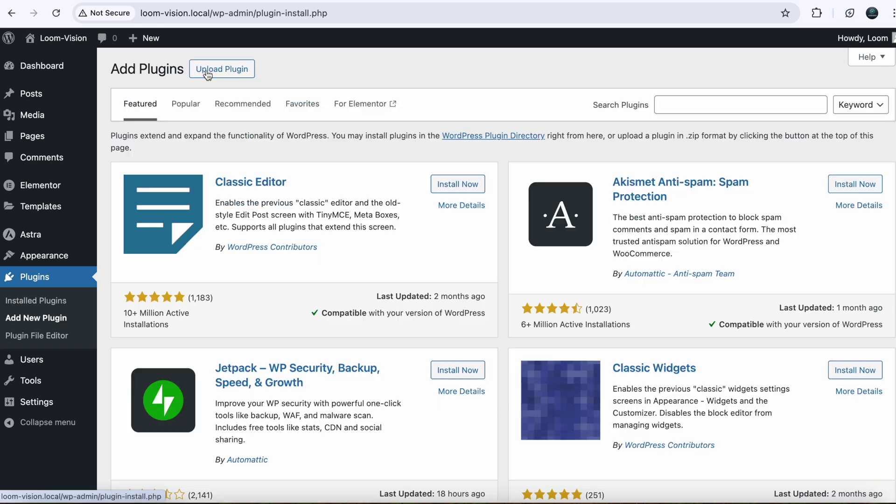
Step: Search for ElementsKit Lite, then install and activate the ElementsKit Elementor addons plugin
left_click(701, 108)
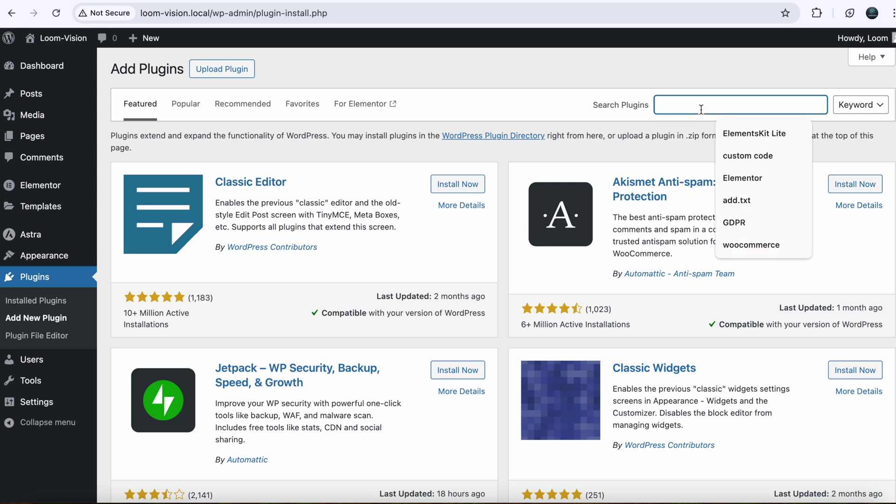
left_click(749, 134)
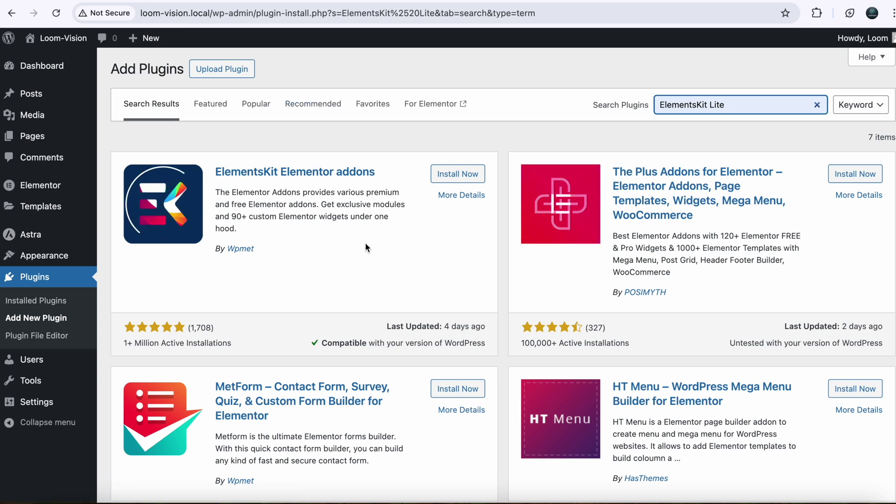
left_click(461, 184)
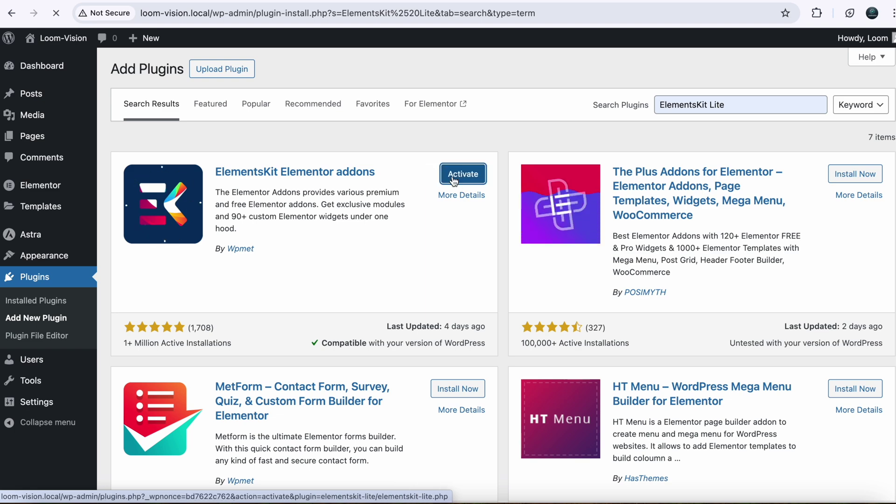
left_click(461, 174)
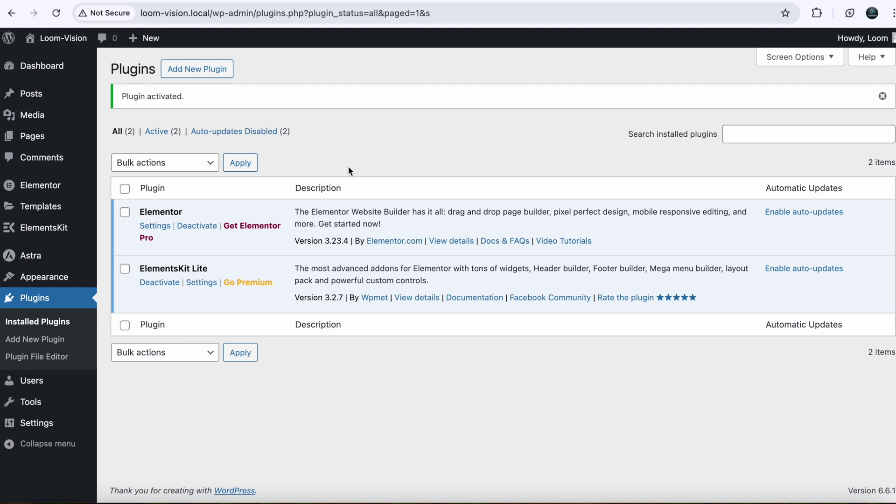
mouse_move(51, 229)
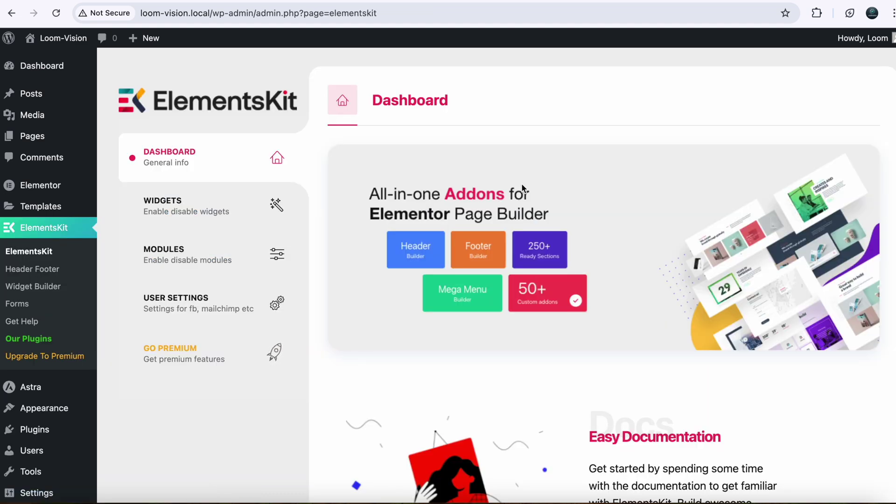
Step: Scroll through the ElementsKit Dashboard's overview of Header, Footer and Mega Menu builders
scroll(675, 369, "down", 3)
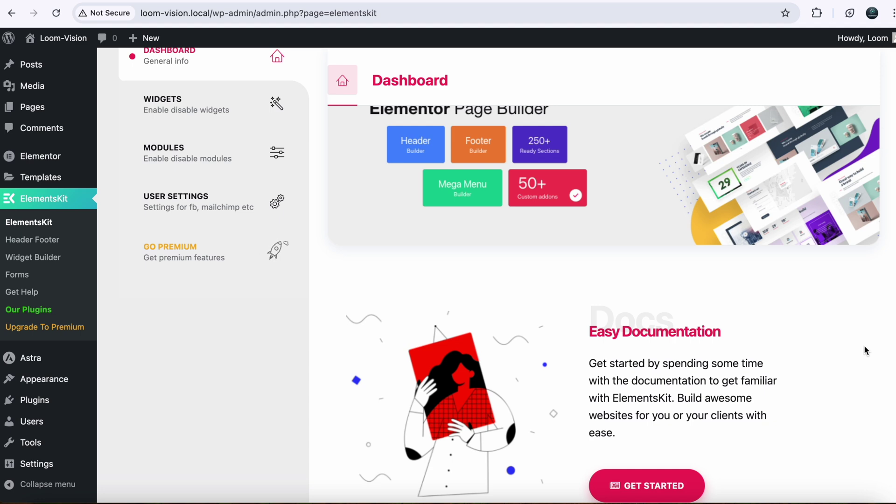
scroll(566, 461, "up", 3)
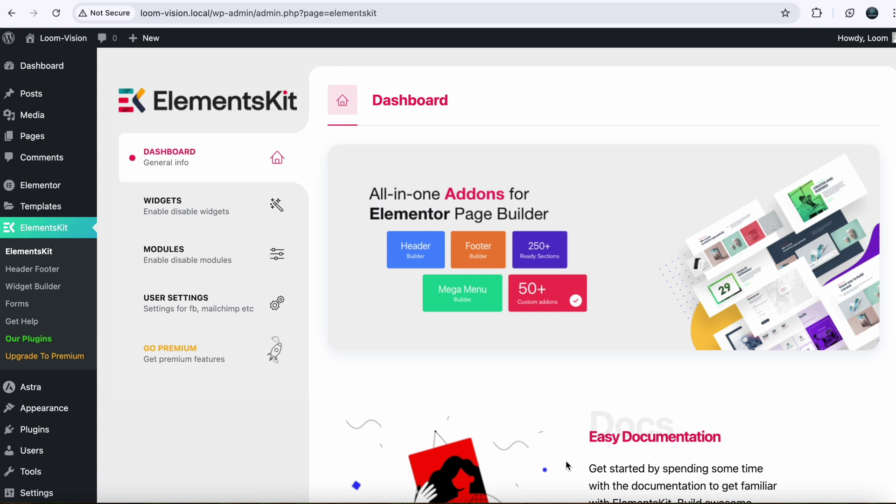
mouse_move(44, 410)
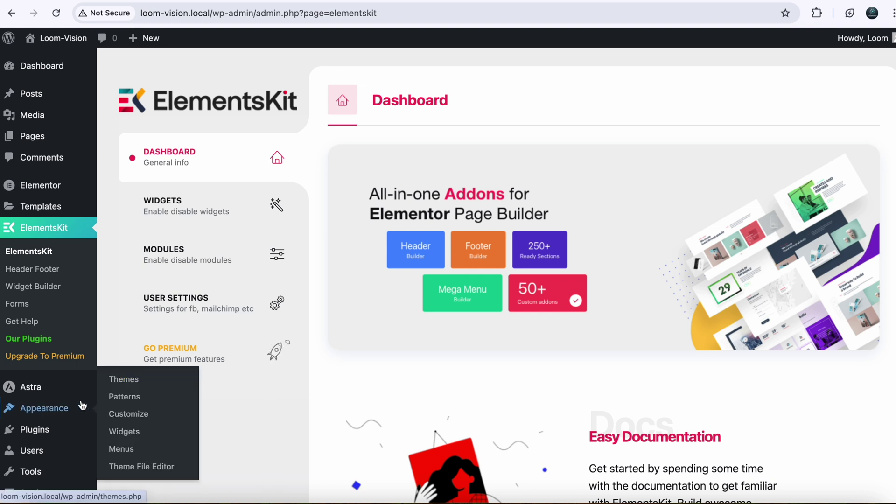
Step: Open Appearance > Menus and review the Primary menu items from Home to Contact
left_click(123, 453)
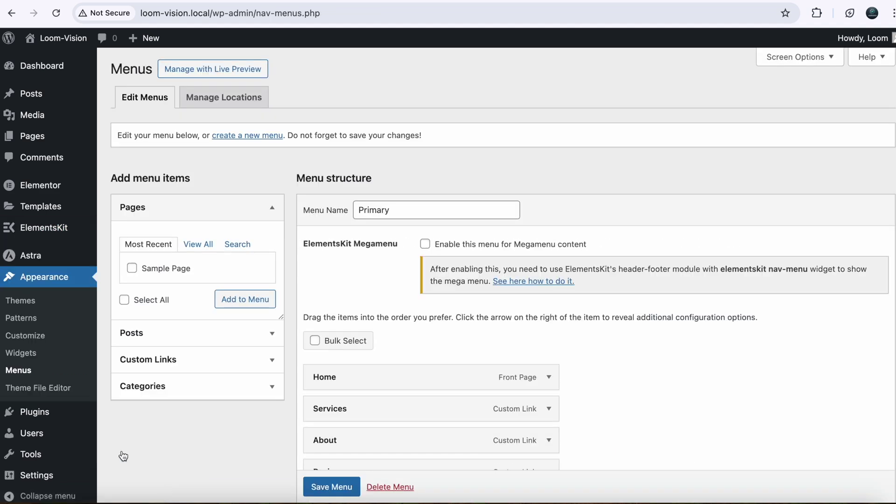
scroll(306, 282, "down", 3)
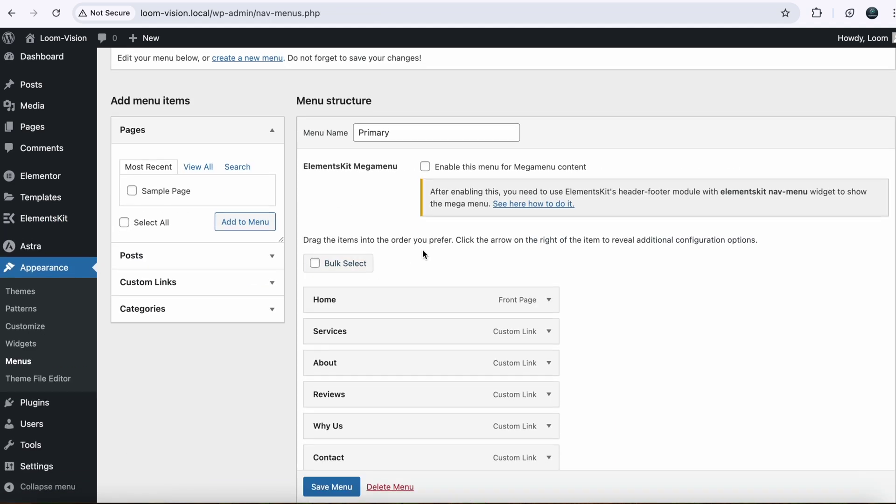
scroll(420, 252, "up", 3)
scroll(414, 304, "down", 5)
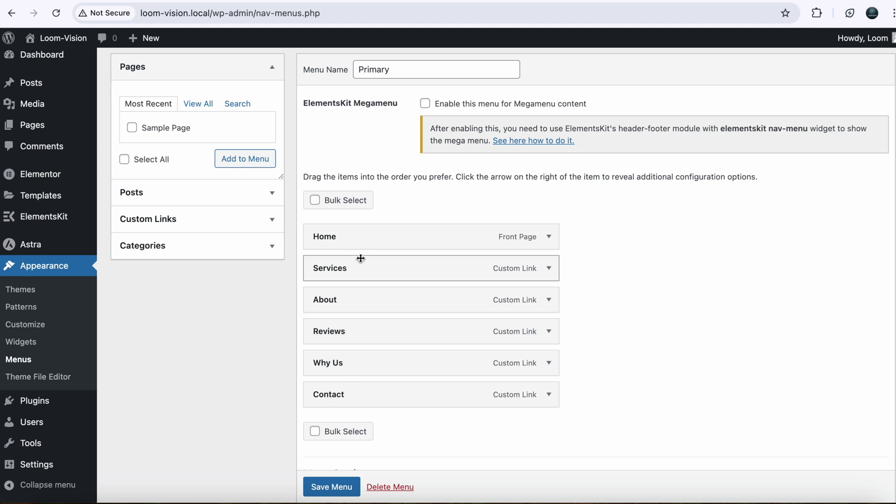
scroll(360, 258, "up", 1)
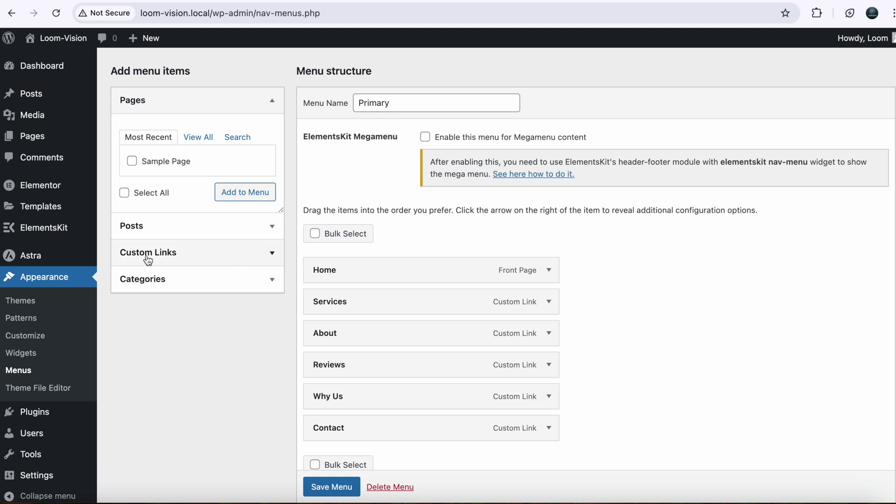
left_click(248, 253)
Step: Add '#' custom links named Services 1 and Services 2 to the Primary menu
left_click(195, 198)
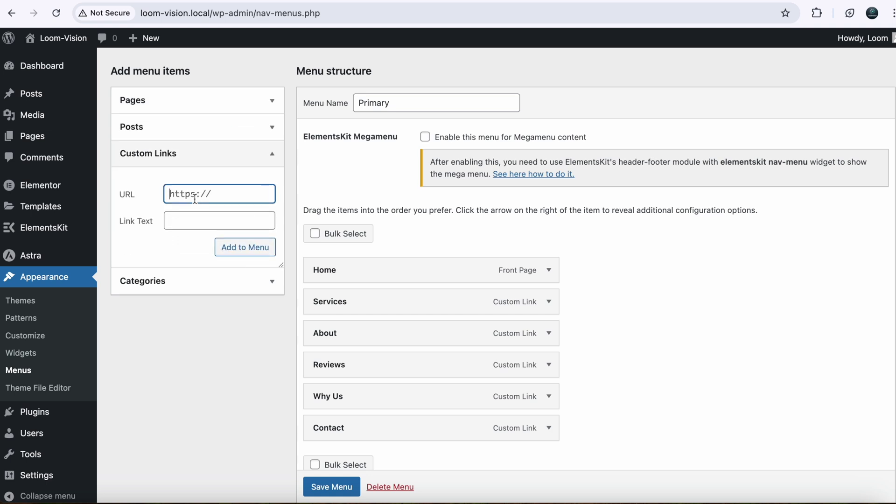
type("#")
left_click(186, 221)
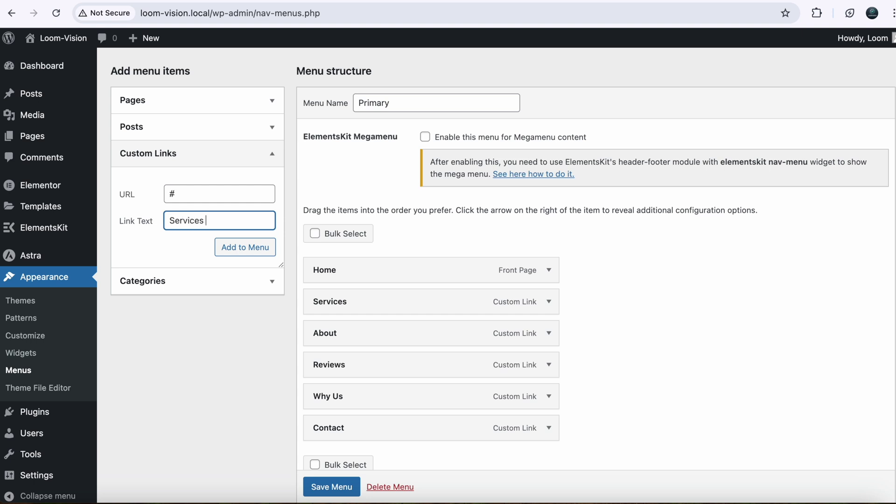
left_click(234, 248)
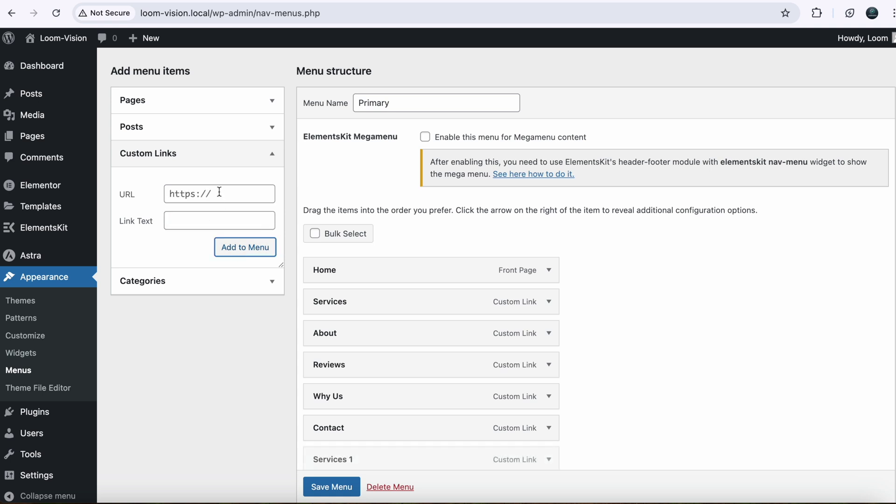
type("#")
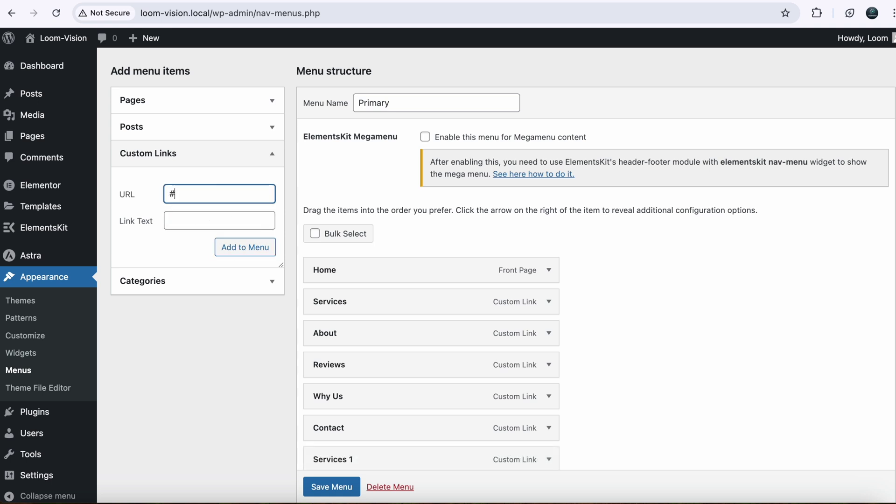
left_click(187, 222)
type("Services 2")
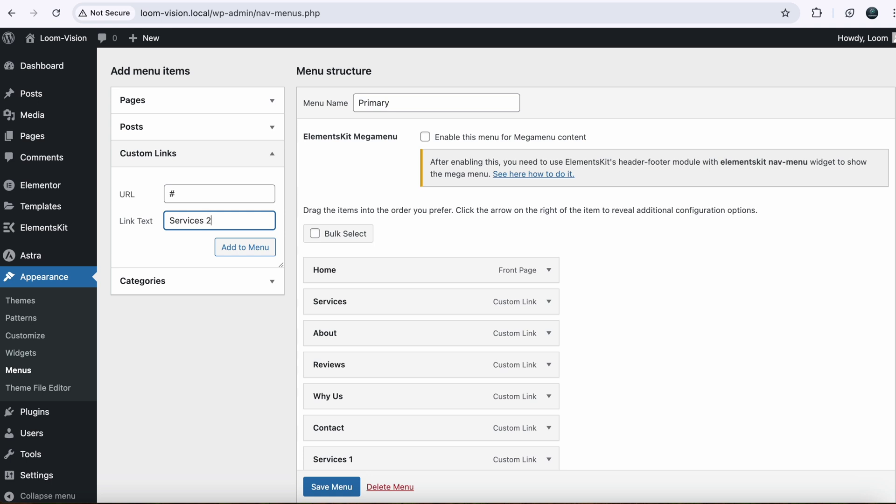
left_click(229, 247)
Step: Add a third '#' custom link named Sevices 3 to the end of the menu
left_click(205, 197)
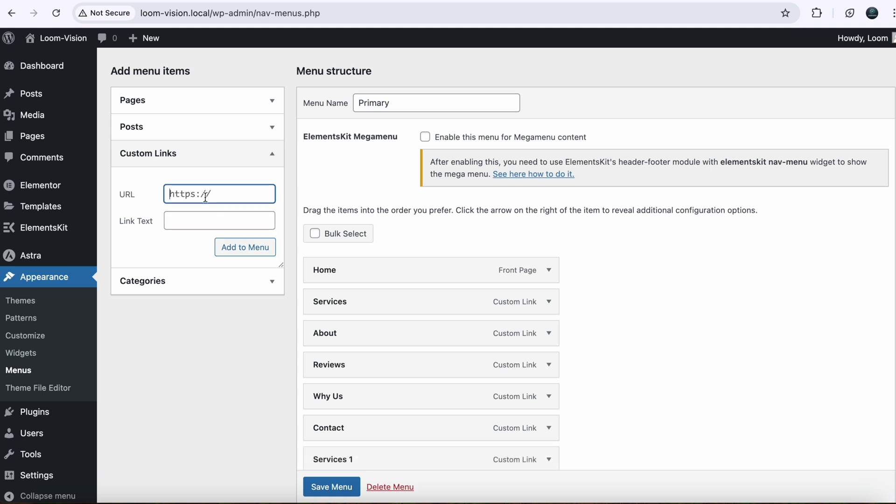
type("#")
left_click(200, 221)
type("Sevices 3")
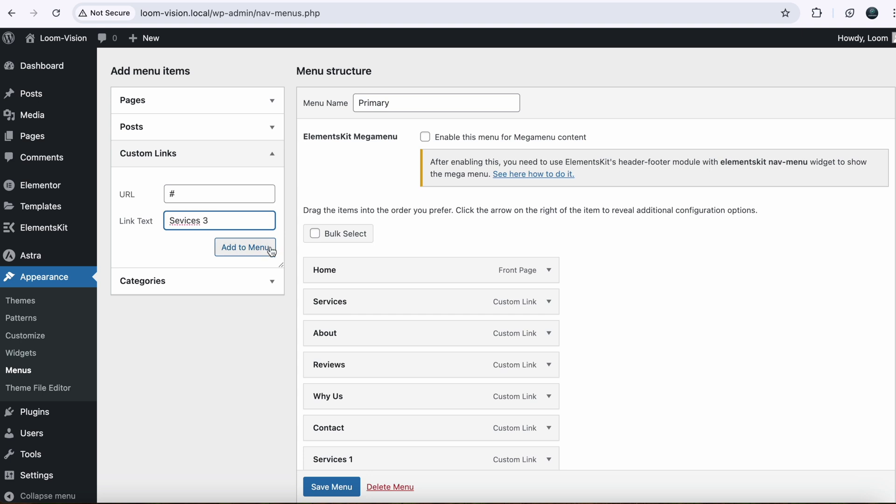
left_click(256, 252)
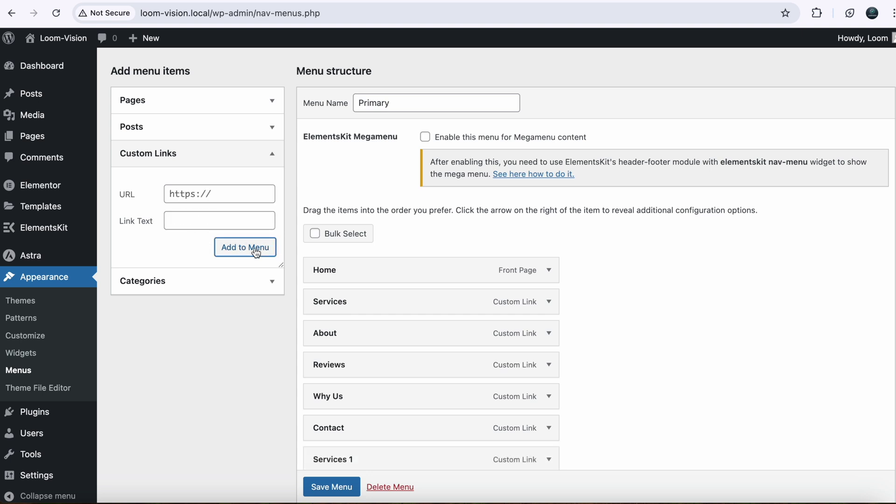
scroll(519, 228, "down", 4)
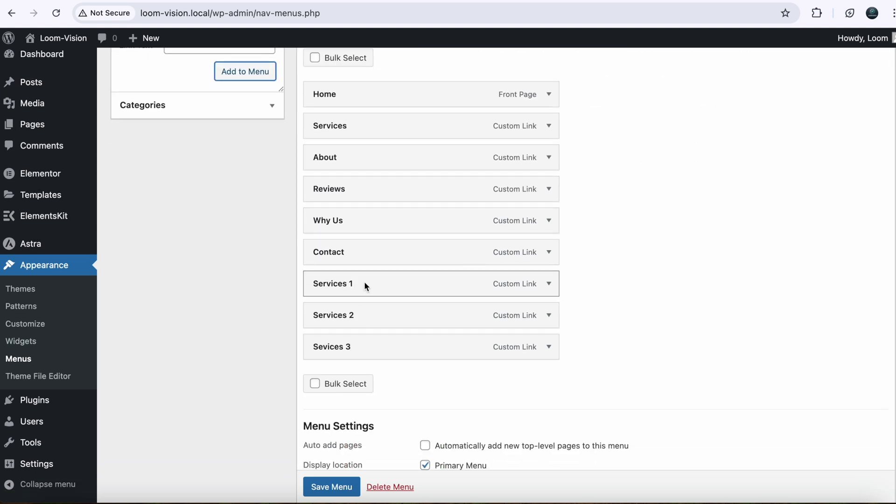
Step: Drag Services 1, Services 2 and Sevices 3 under Services as sub items and save the menu
left_click_drag(459, 283, 481, 150)
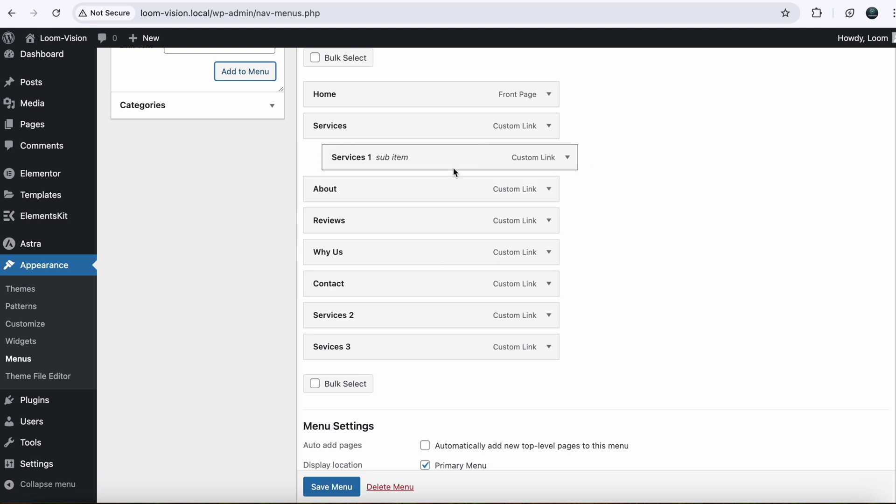
left_click_drag(408, 321, 424, 186)
left_click_drag(434, 352, 454, 224)
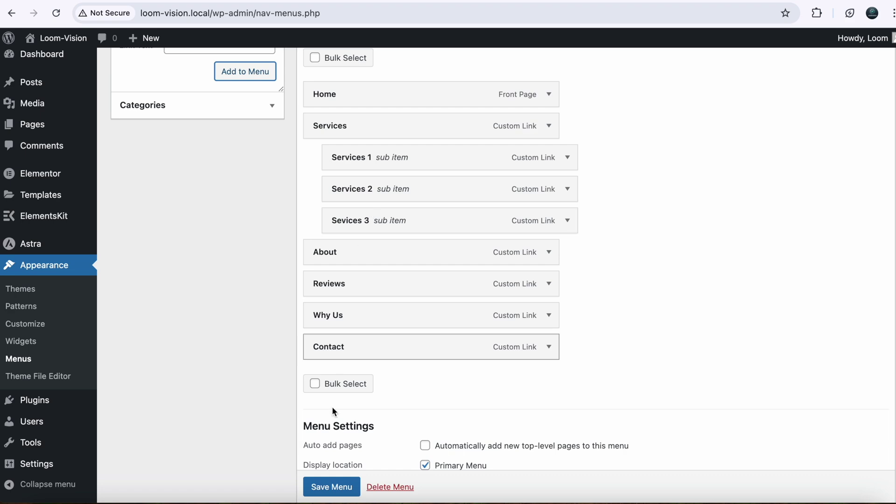
left_click(332, 487)
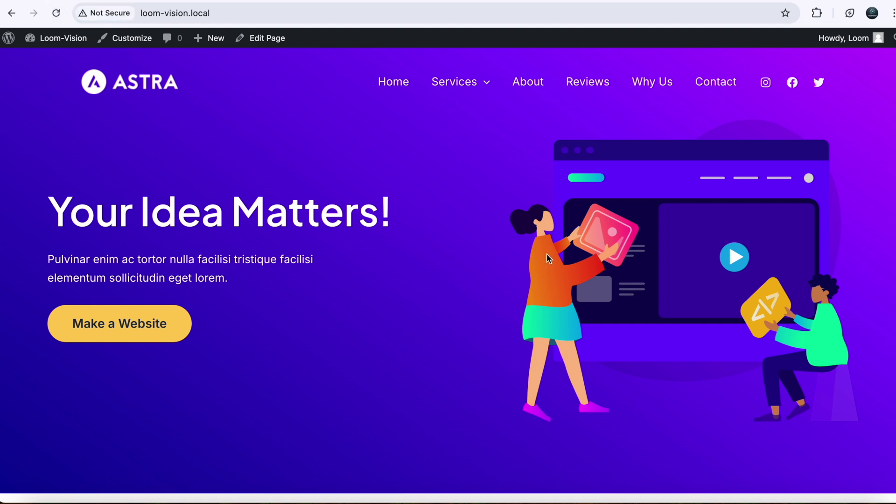
Step: Check the Services dropdown on the live site header, then return to the Primary menu editor
mouse_move(486, 90)
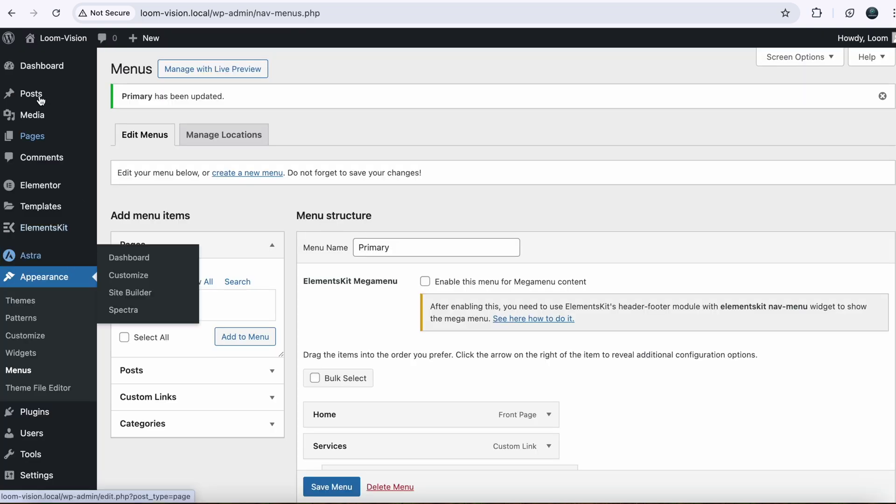
Step: Go to ElementsKit's Header Footer templates and filter the list to Header
left_click(33, 75)
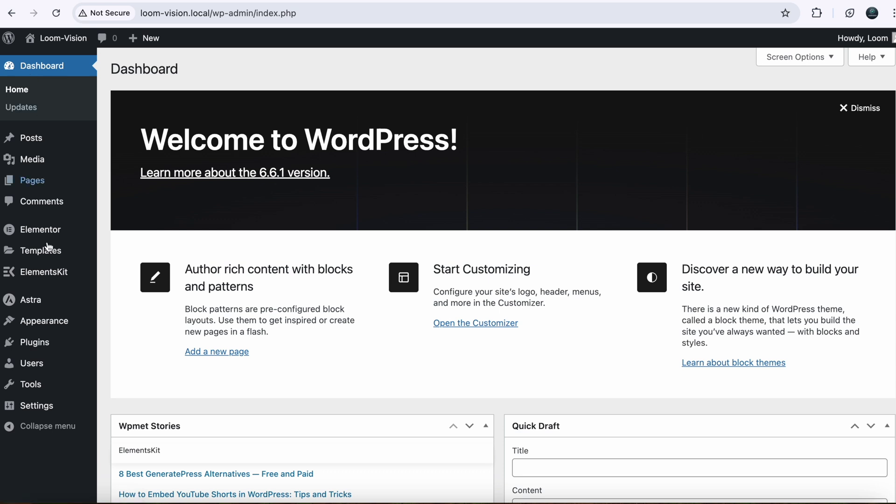
mouse_move(48, 246)
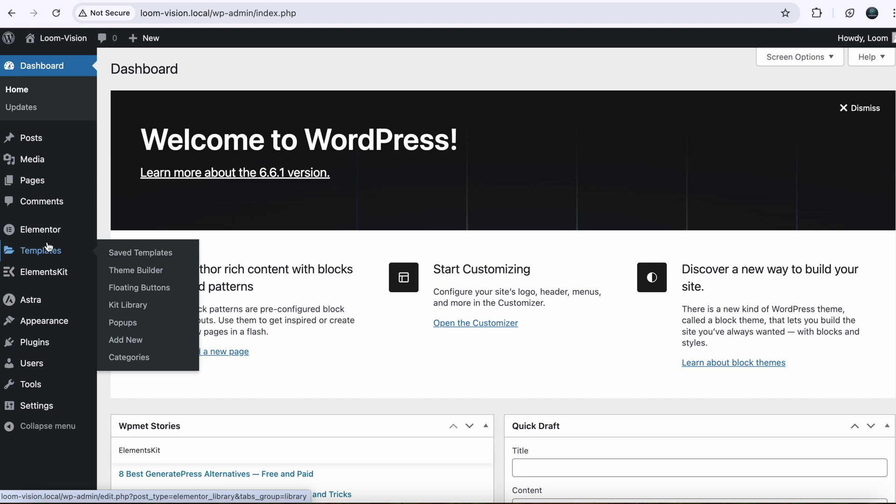
mouse_move(28, 279)
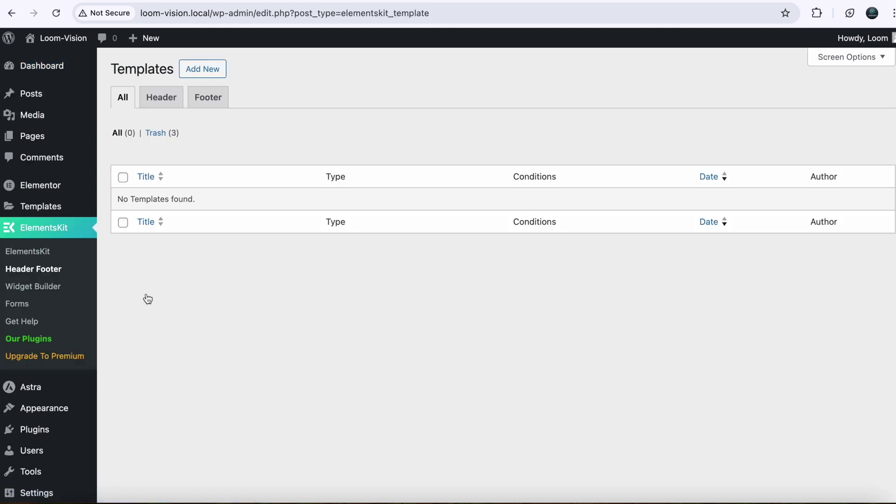
left_click(162, 100)
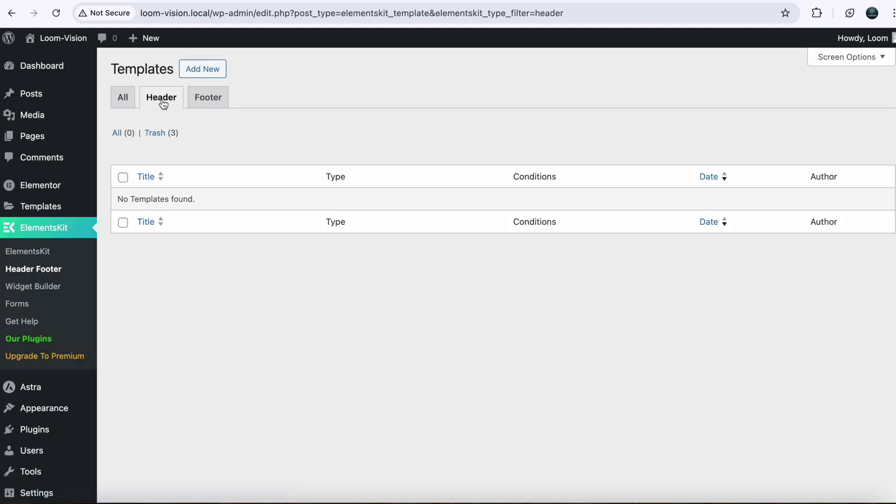
Step: Add a header template titled 'Header Temp' on Entire Site, switch it active, and save it
left_click(207, 70)
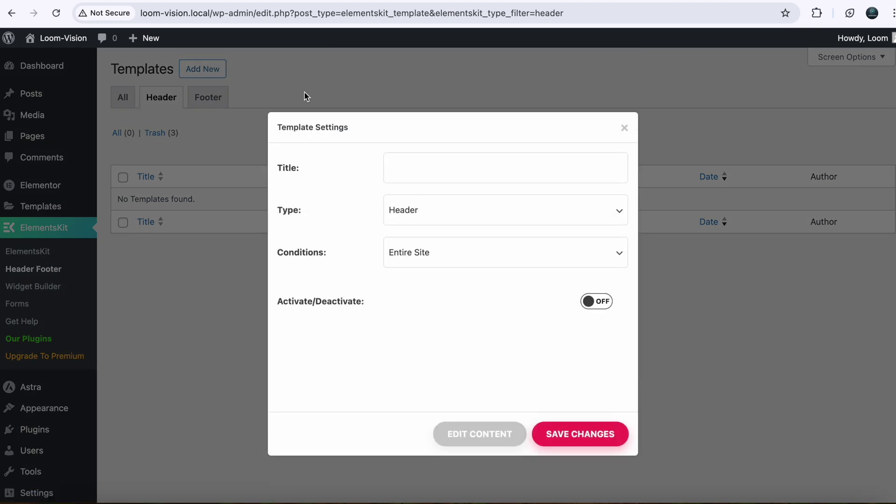
left_click(418, 173)
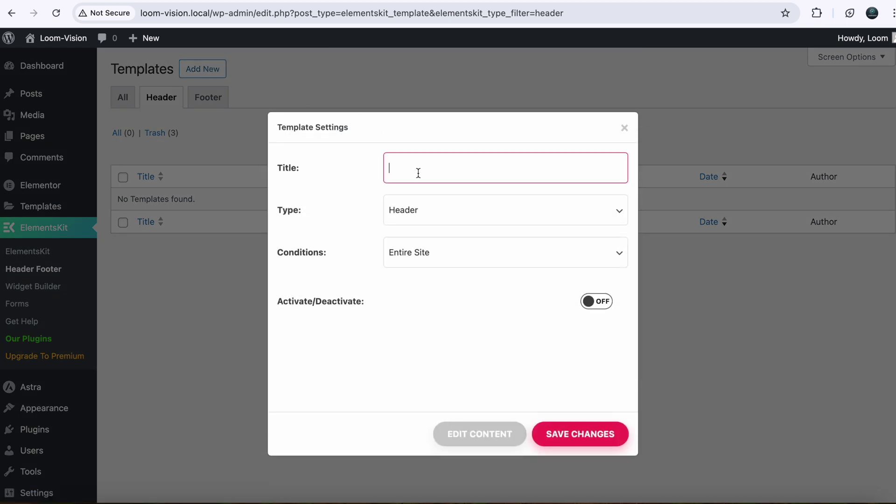
type("Header")
type("Temp")
left_click(519, 264)
left_click(438, 251)
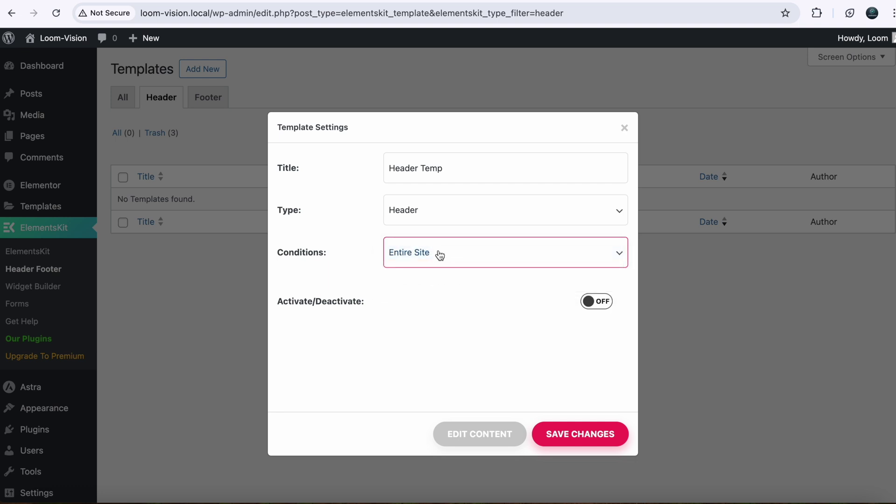
left_click(602, 307)
left_click(585, 442)
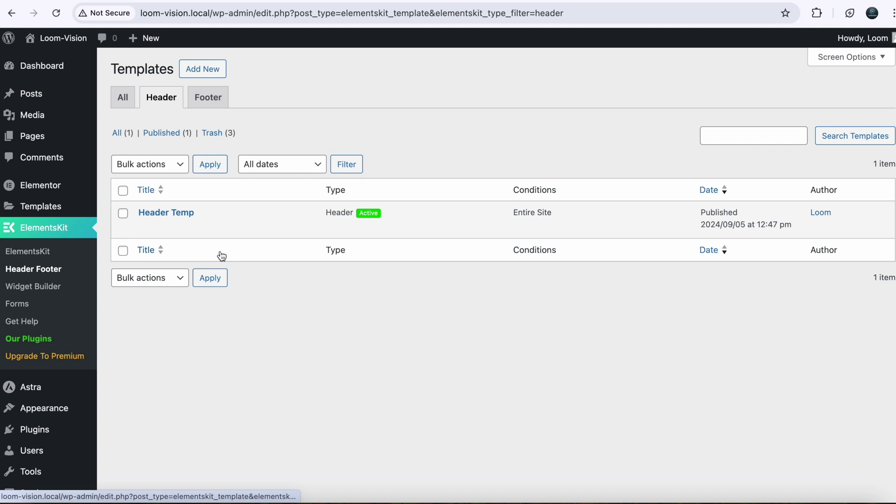
Step: Open the Header Temp template in Elementor and bring up the ElementsKit design library
left_click(145, 227)
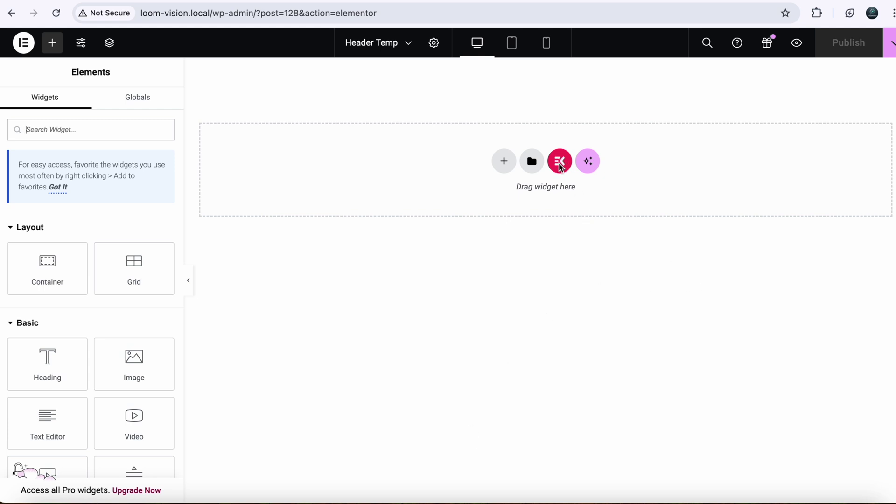
left_click(560, 162)
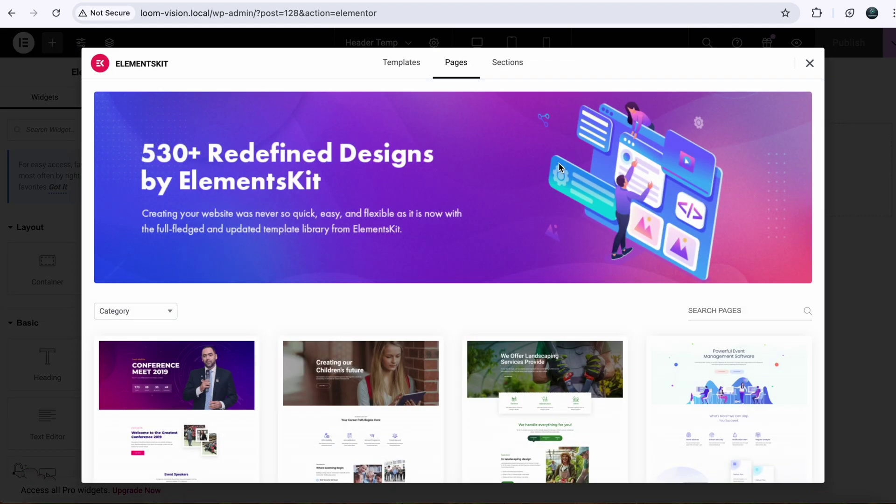
Step: Filter the ElementsKit library to Header designs and insert Header – Section 4 into the template
left_click(142, 313)
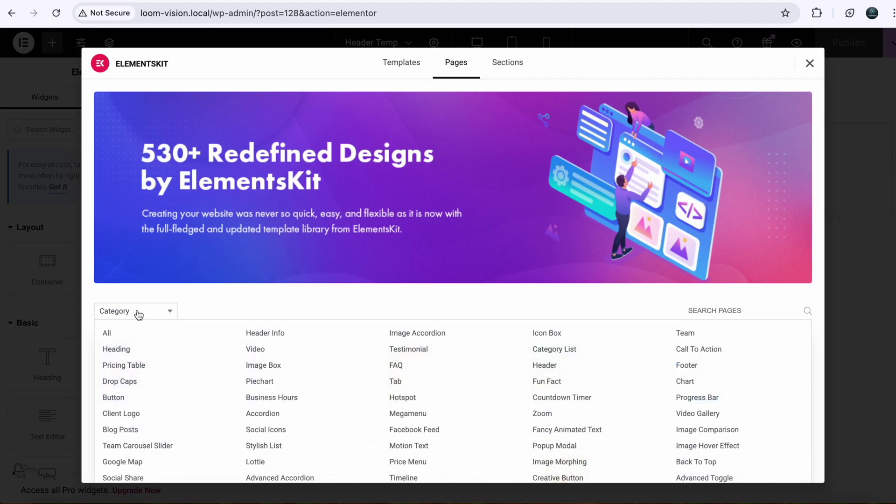
left_click(550, 370)
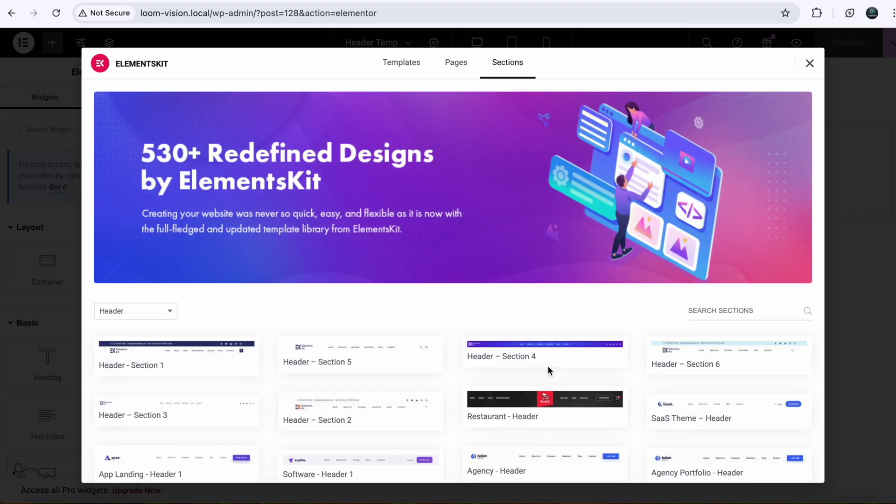
scroll(548, 370, "down", 2)
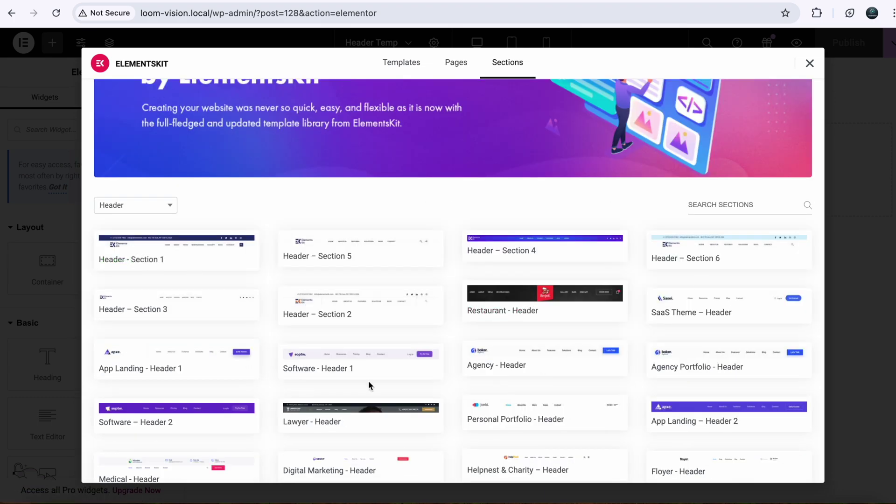
left_click(490, 251)
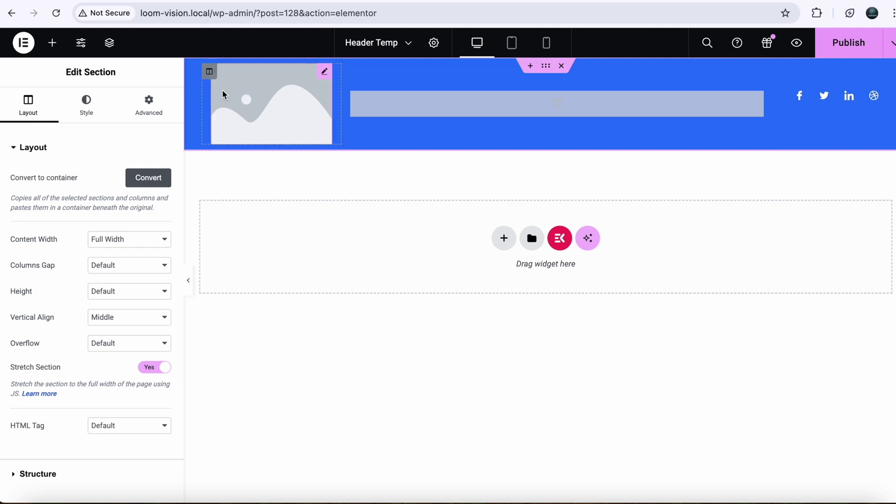
left_click(228, 100)
Step: Swap the header's placeholder image for the Astra logo.png from the Media Library
mouse_move(77, 251)
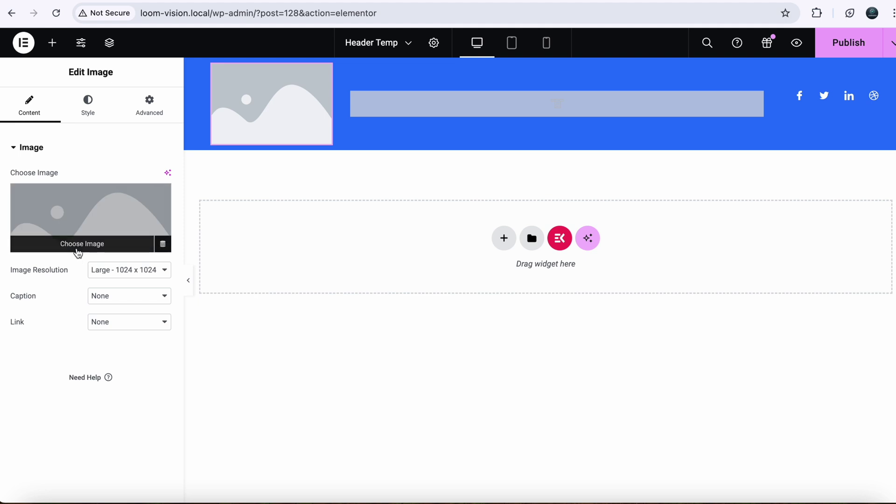
left_click(78, 252)
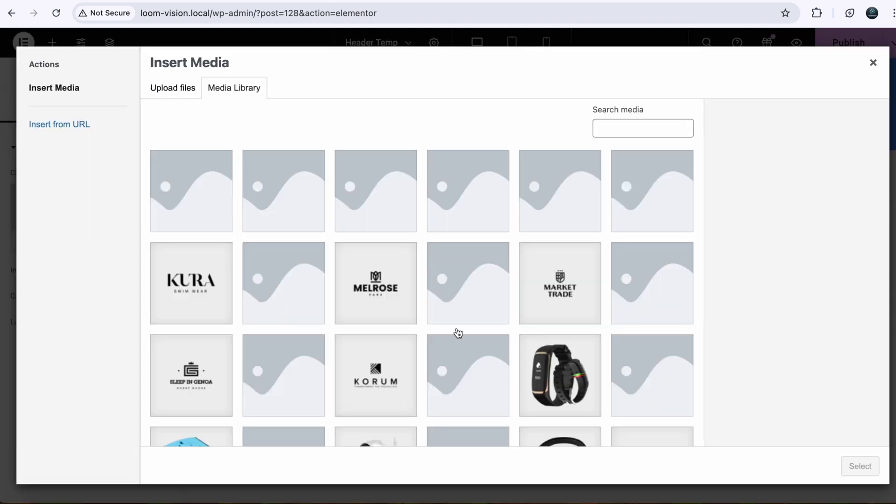
scroll(458, 333, "down", 5)
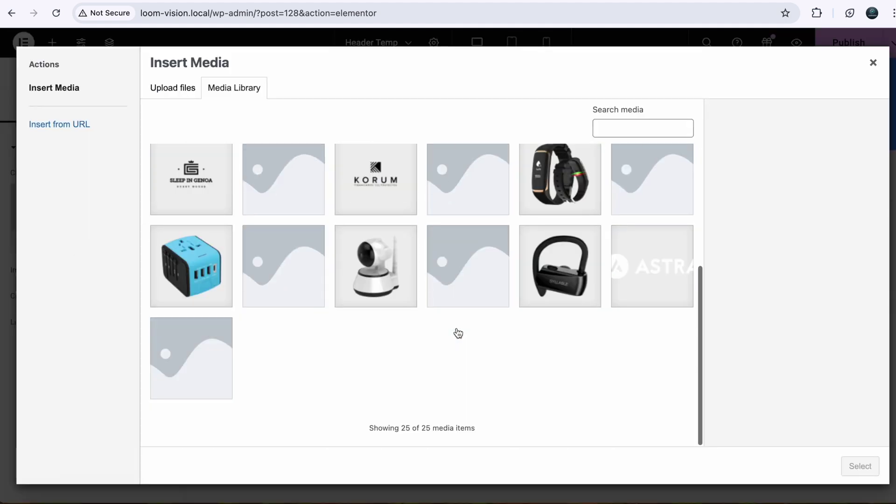
left_click(658, 267)
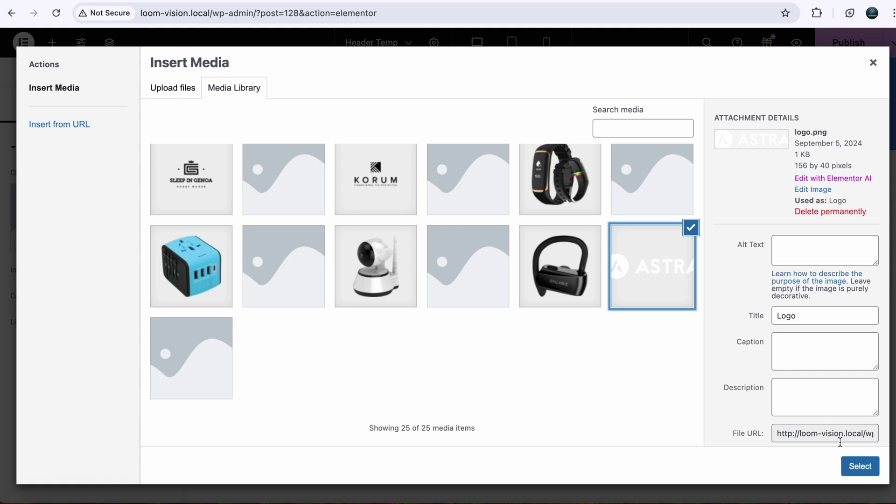
left_click(860, 467)
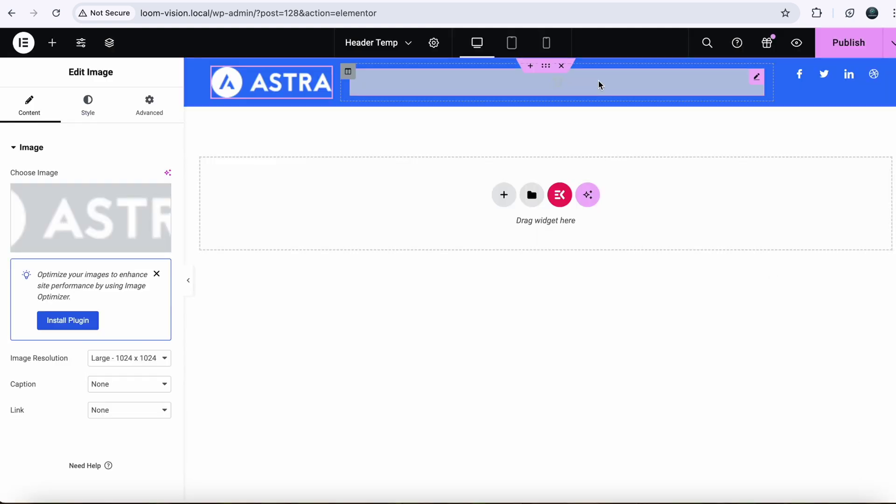
left_click(801, 79)
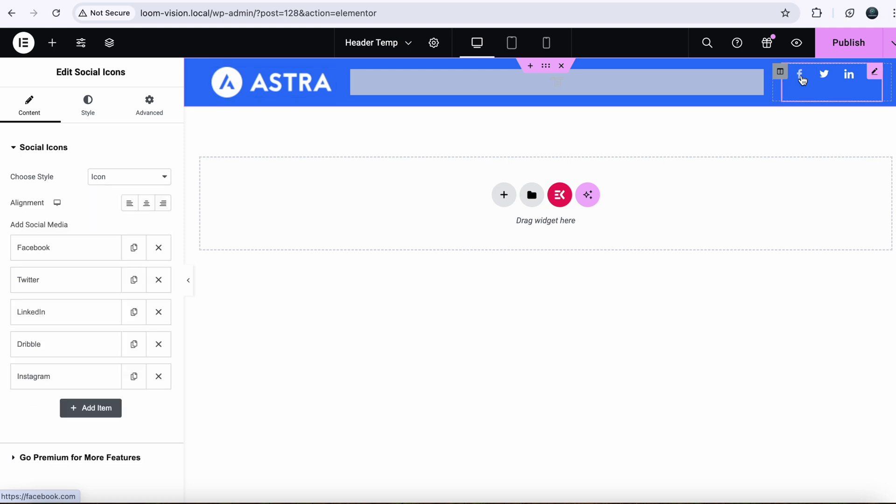
right_click(802, 81)
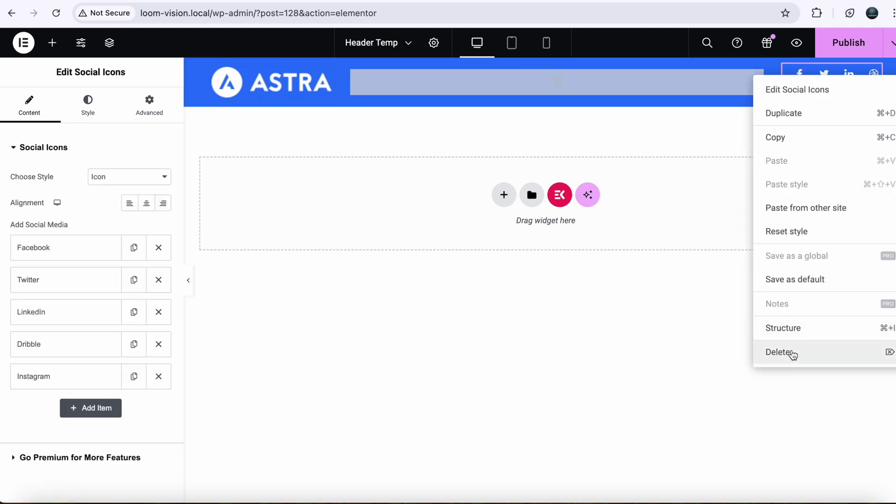
left_click(793, 353)
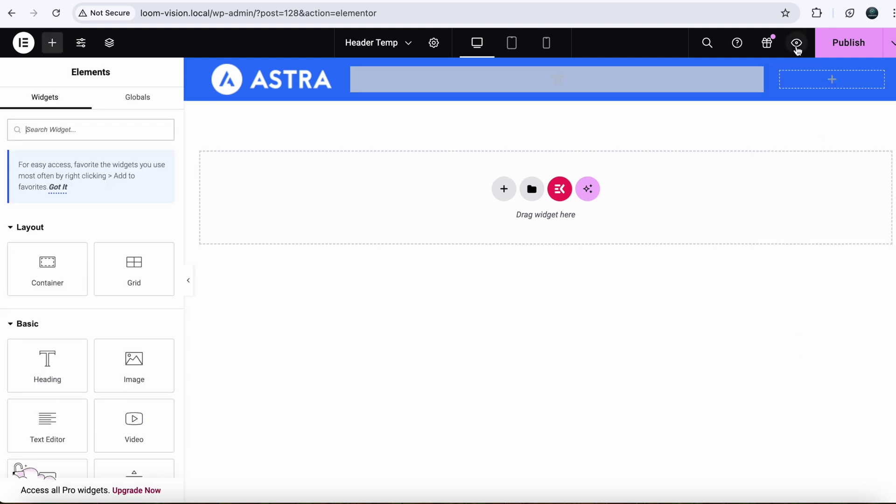
left_click(781, 71)
right_click(781, 71)
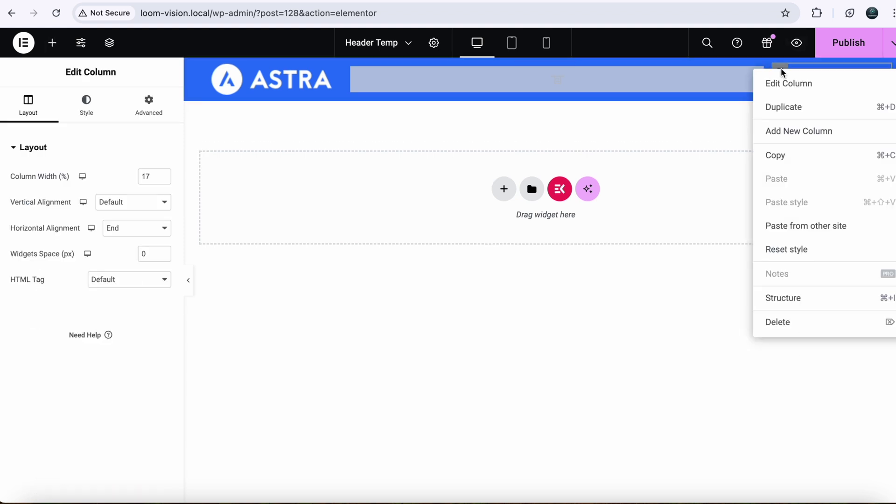
left_click(794, 321)
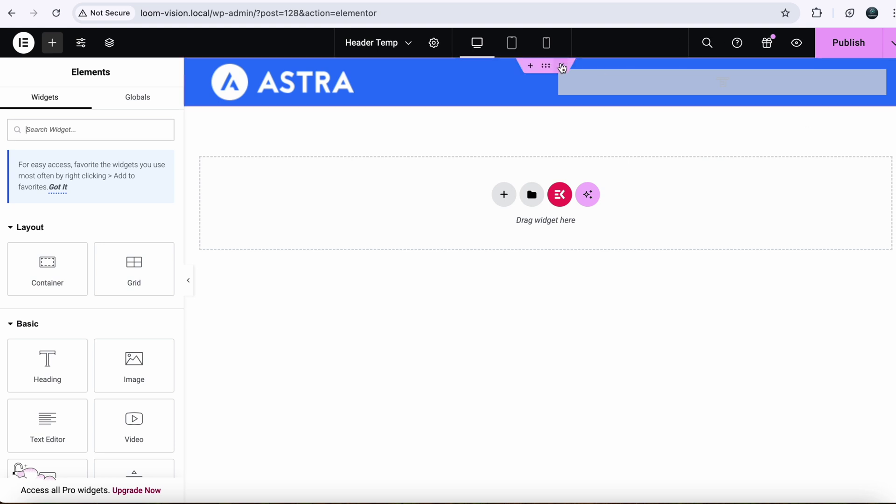
left_click(424, 94)
left_click_drag(542, 84, 373, 92)
left_click_drag(549, 83, 392, 84)
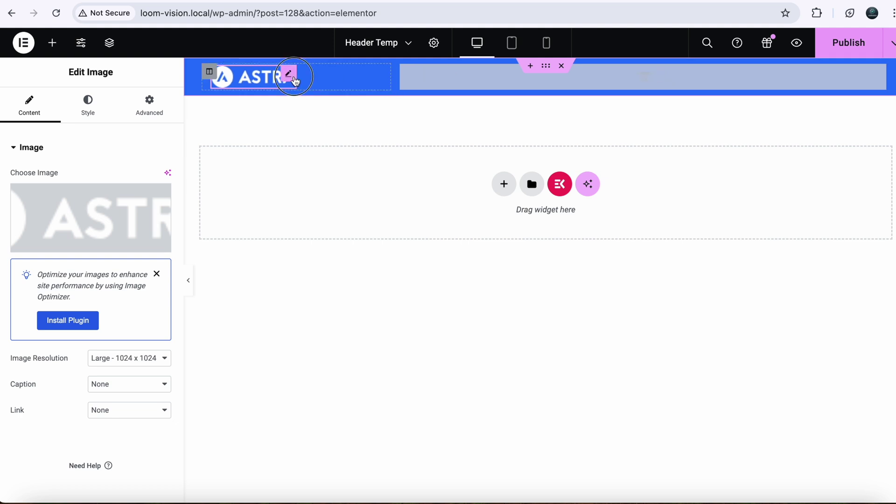
left_click_drag(297, 76, 375, 77)
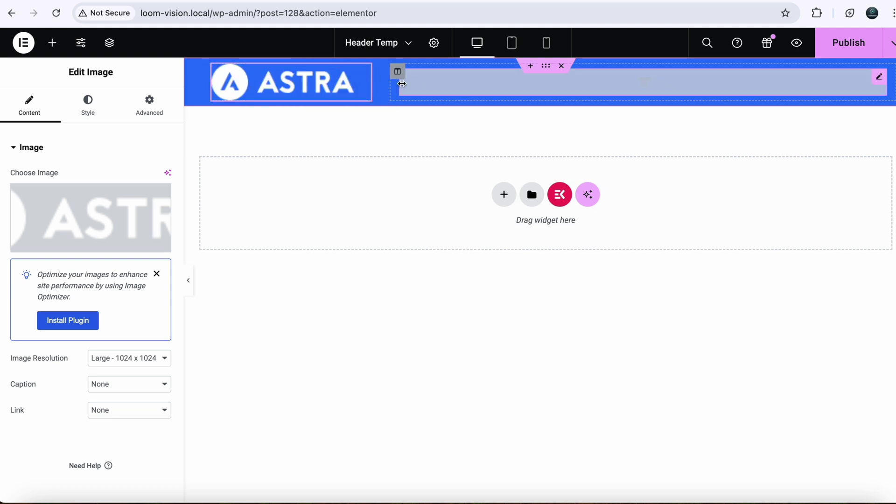
left_click(391, 83)
left_click_drag(391, 84, 331, 79)
left_click(359, 86)
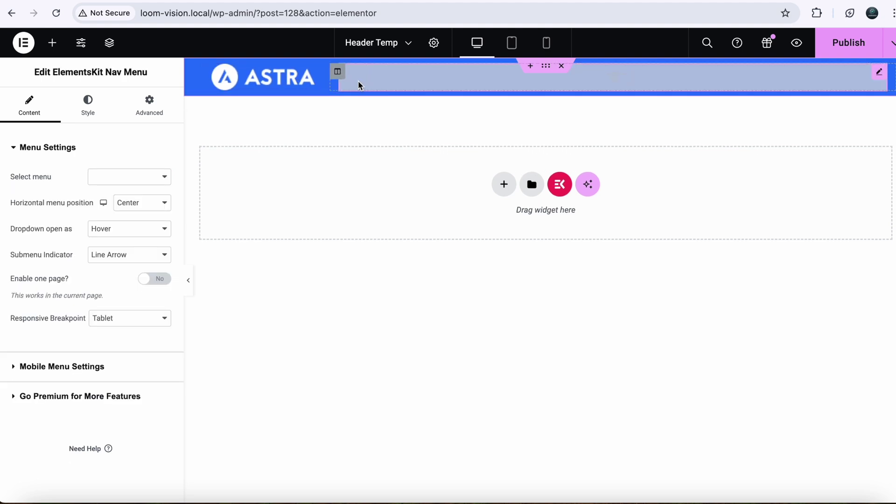
left_click(300, 83)
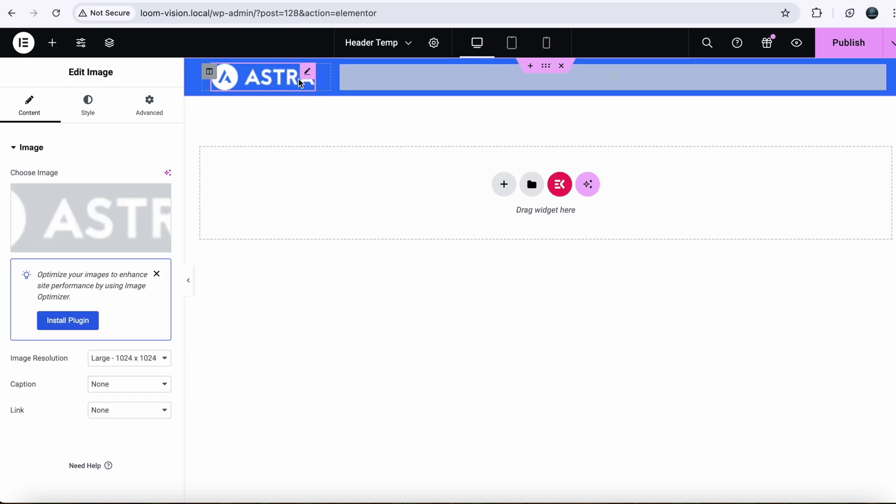
left_click(381, 82)
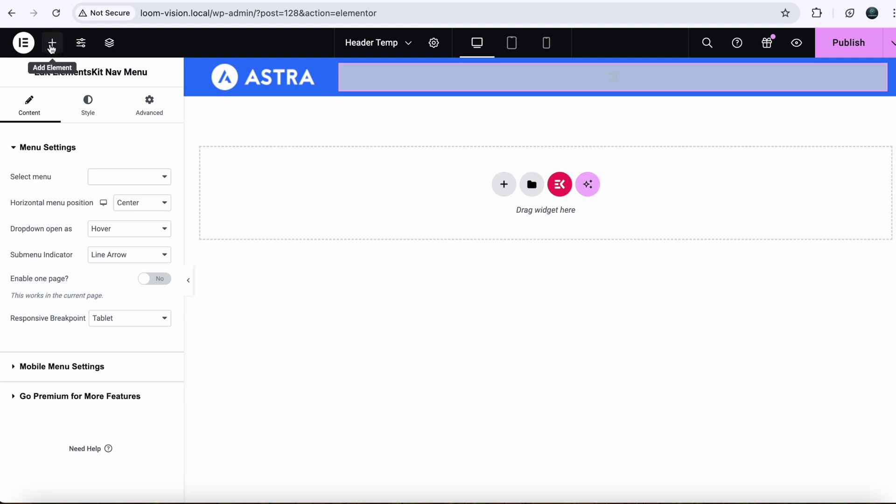
Step: Add an ElementsKit Nav Menu widget (searched 'Nav') to the header and delete the old nav widget
left_click(51, 46)
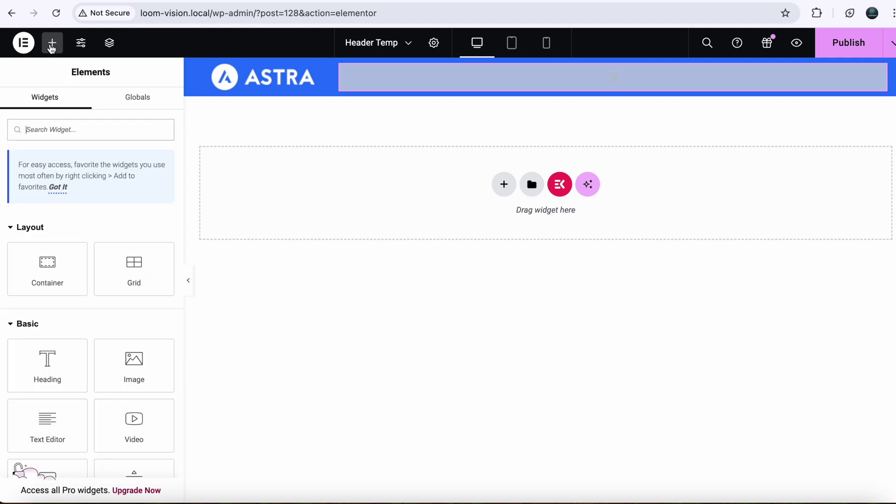
type("Nav")
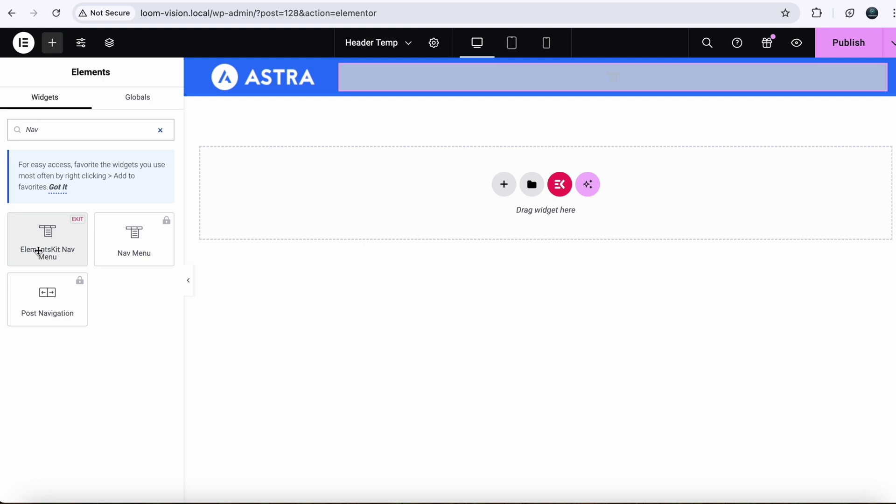
left_click_drag(38, 251, 38, 251)
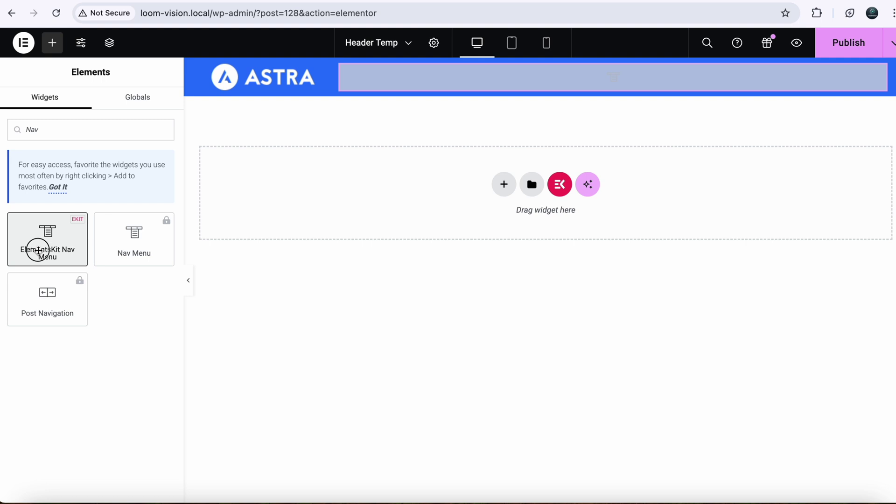
left_click_drag(38, 251, 39, 254)
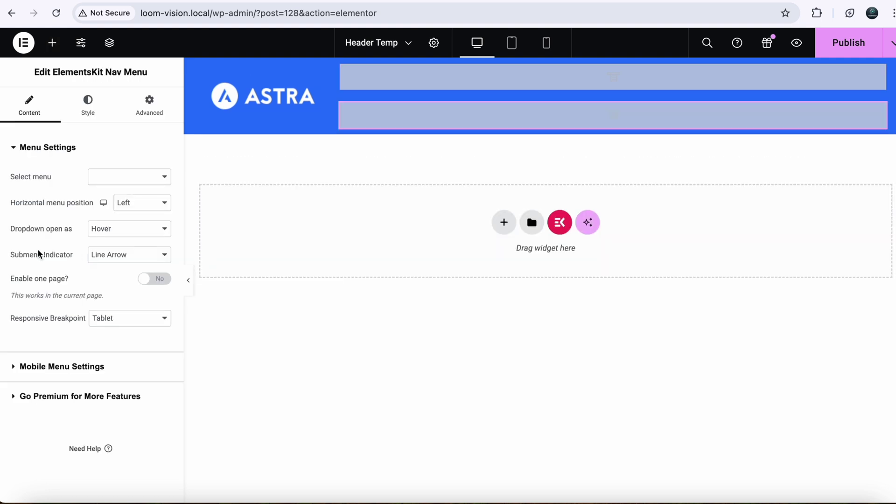
right_click(381, 77)
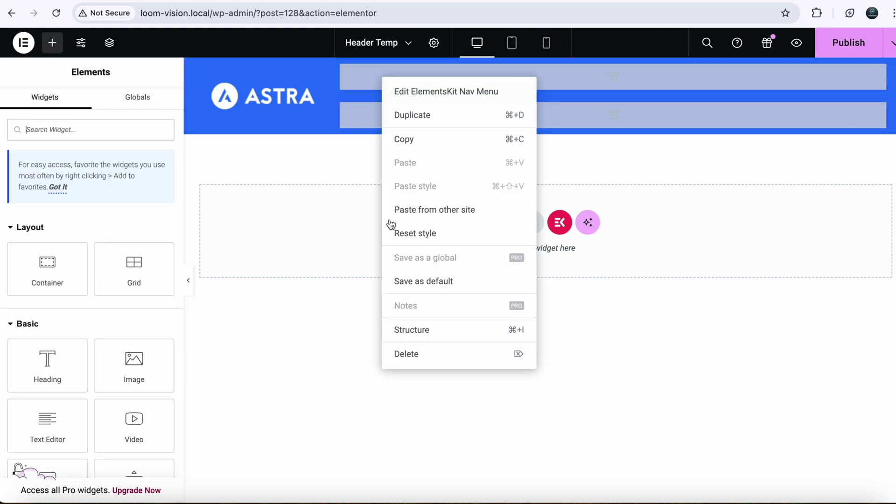
left_click(411, 353)
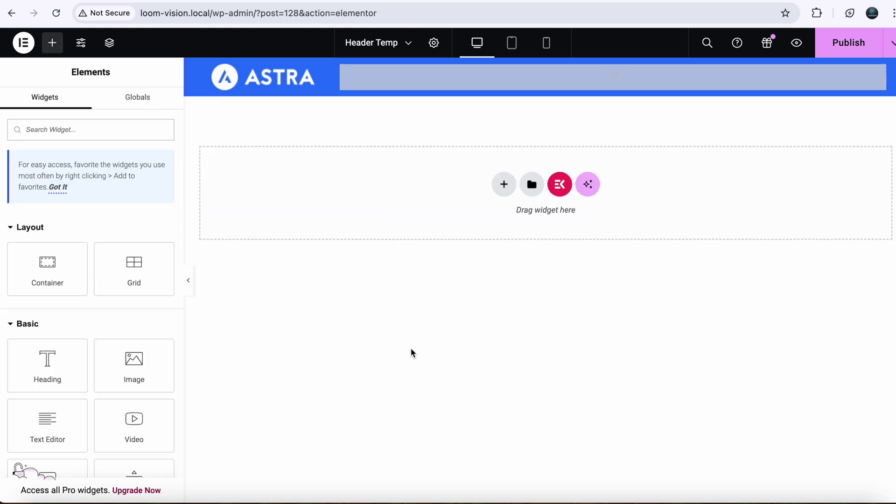
left_click(414, 72)
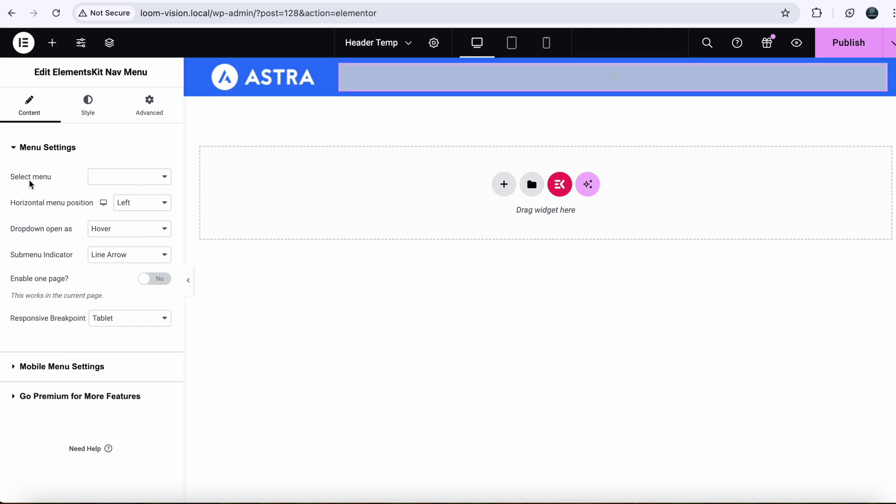
Step: Set the nav menu widget to the Primary menu and publish the header template
left_click(164, 179)
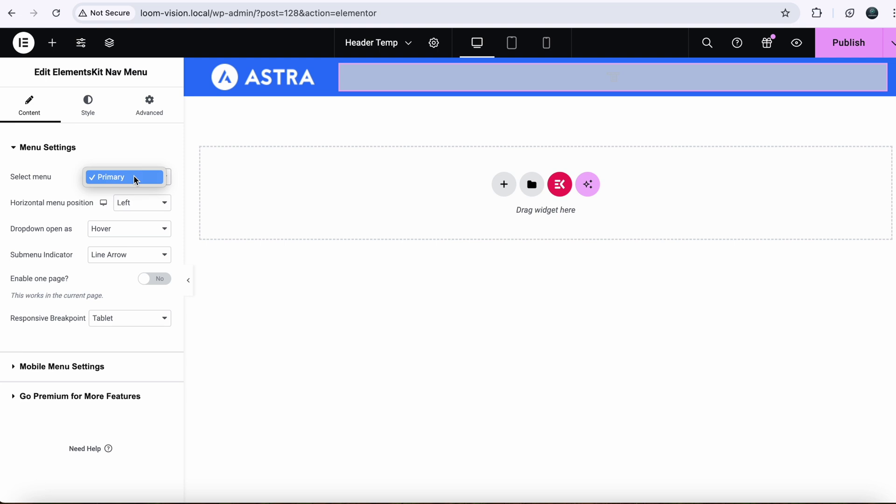
left_click(110, 178)
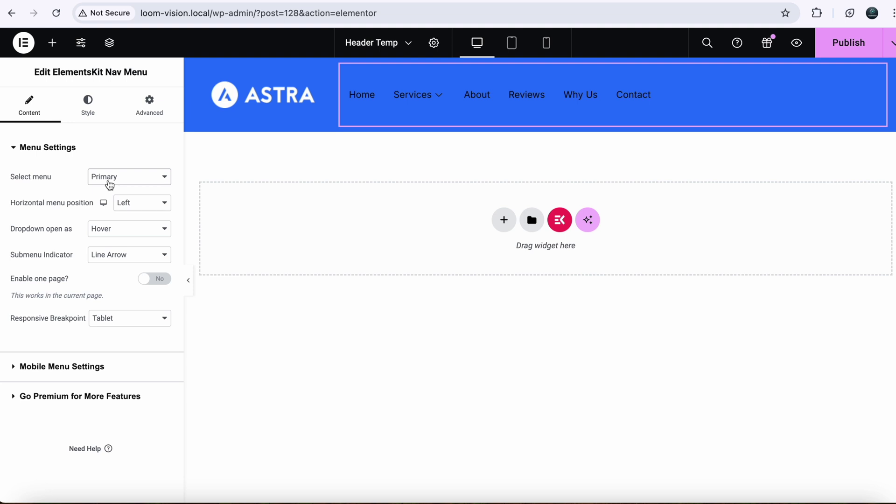
left_click(844, 45)
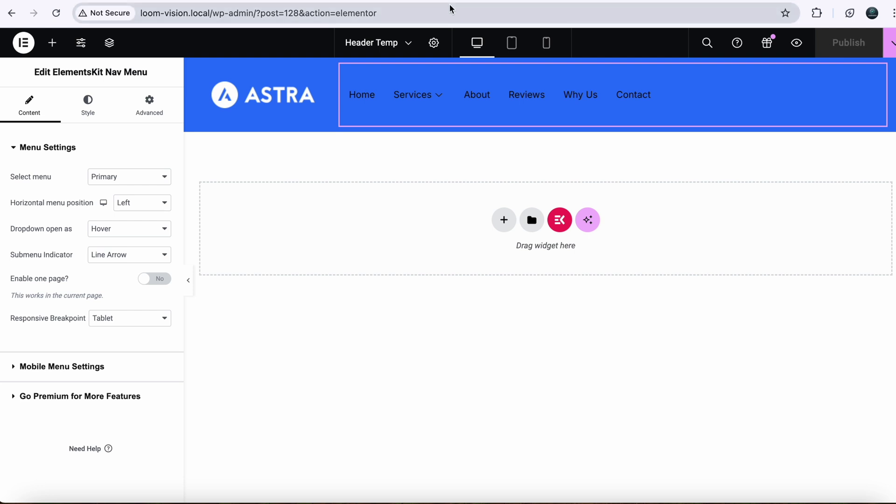
Step: Load loom-vision.local in the browser to view the live homepage
left_click(522, 10)
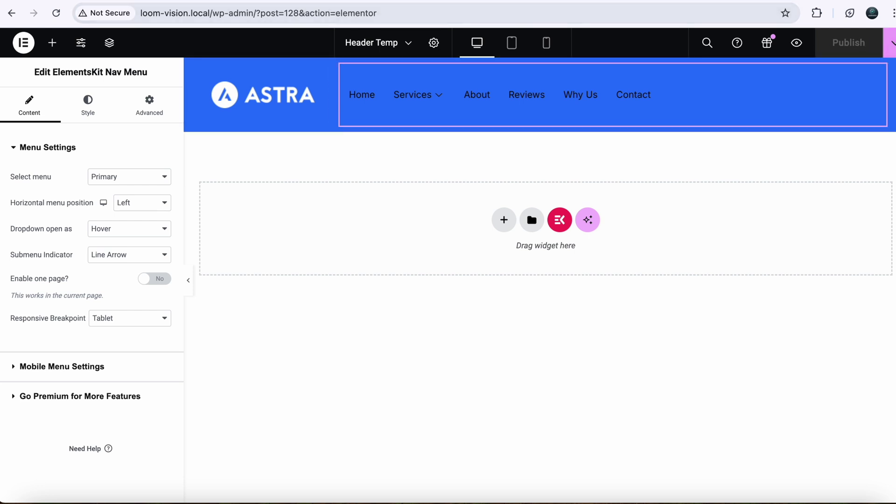
type("loom-vision.local")
key("Return")
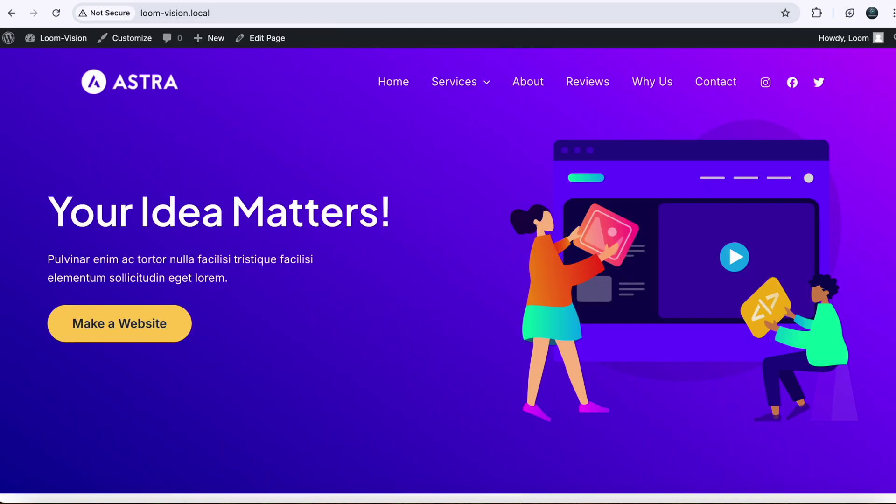
Step: Reload the homepage to check the Services dropdown, then go back to the admin Dashboard
left_click(60, 16)
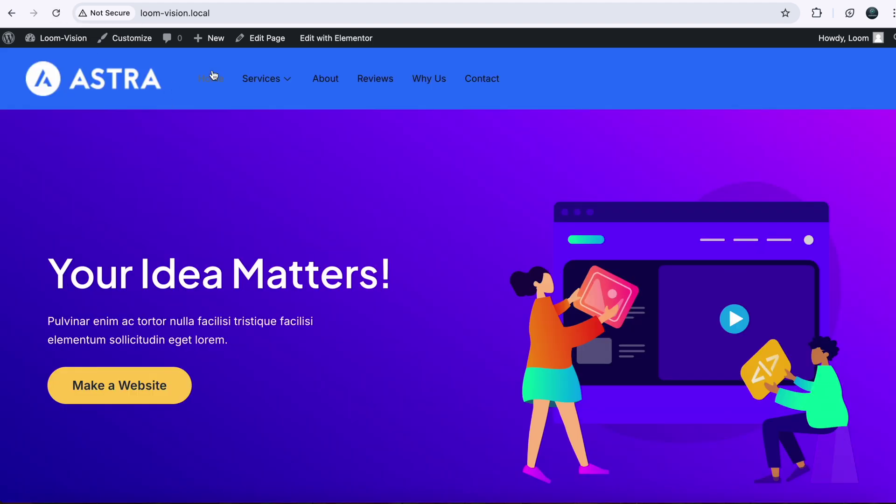
mouse_move(282, 78)
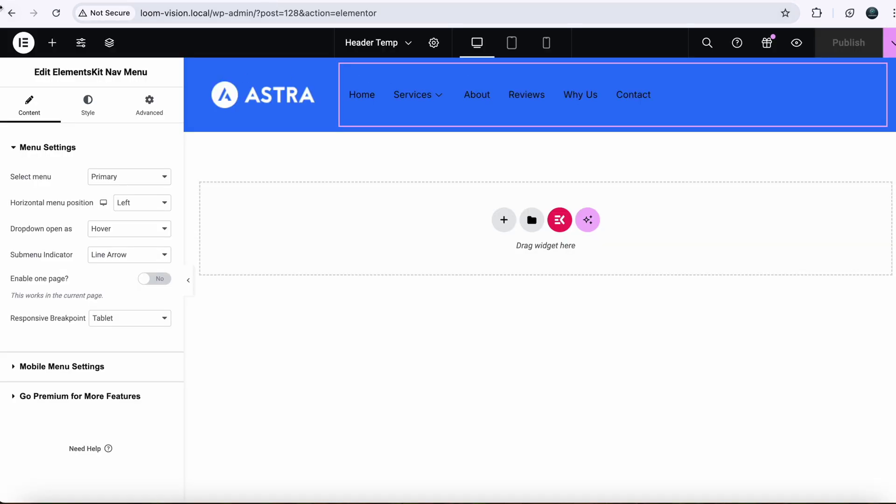
left_click(11, 14)
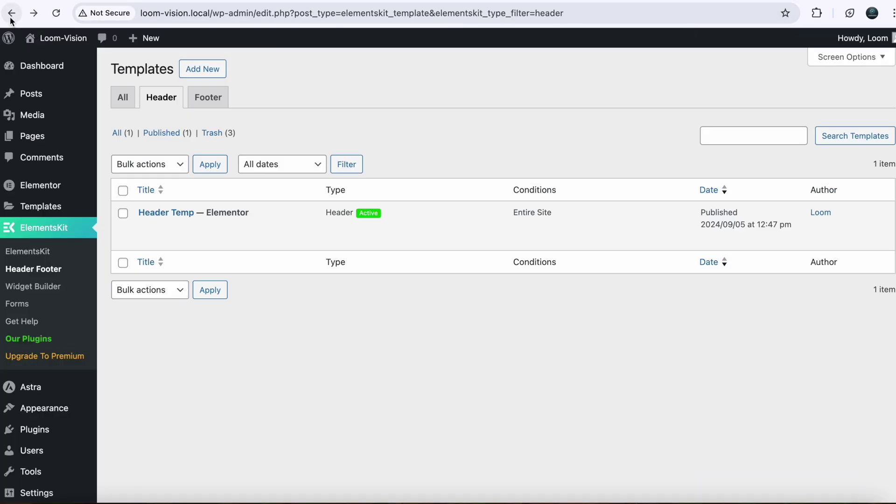
left_click(19, 68)
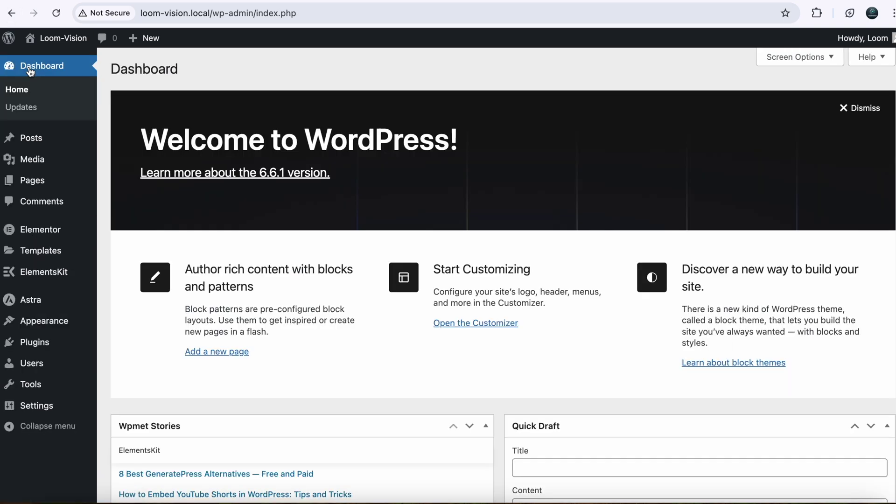
Step: In Appearance > Menus, tick 'Enable this menu for Megamenu content' for the Primary menu
mouse_move(36, 325)
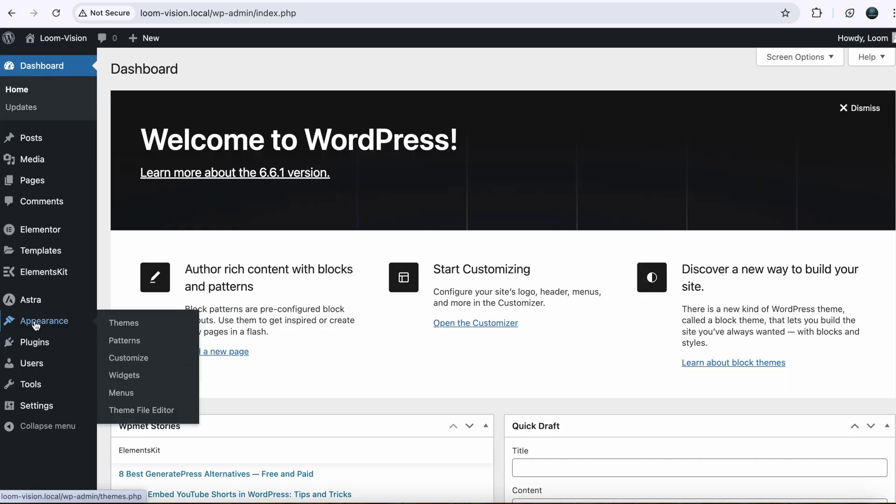
left_click(106, 393)
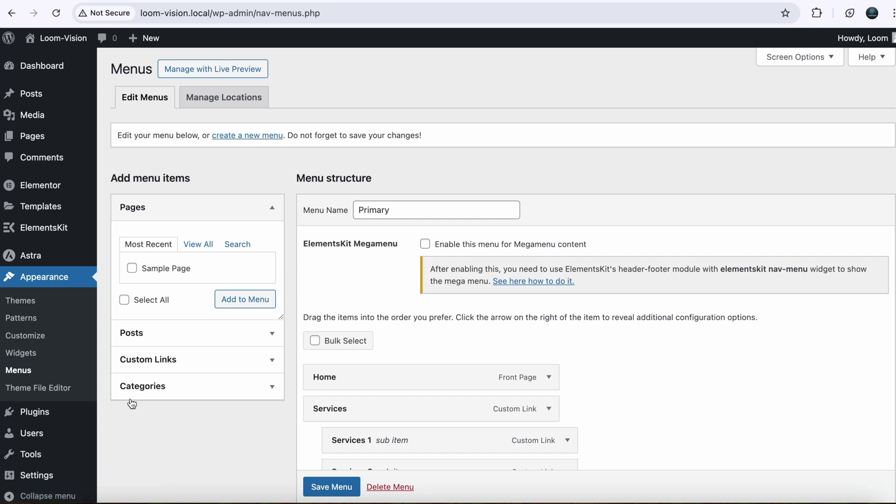
scroll(514, 331, "down", 2)
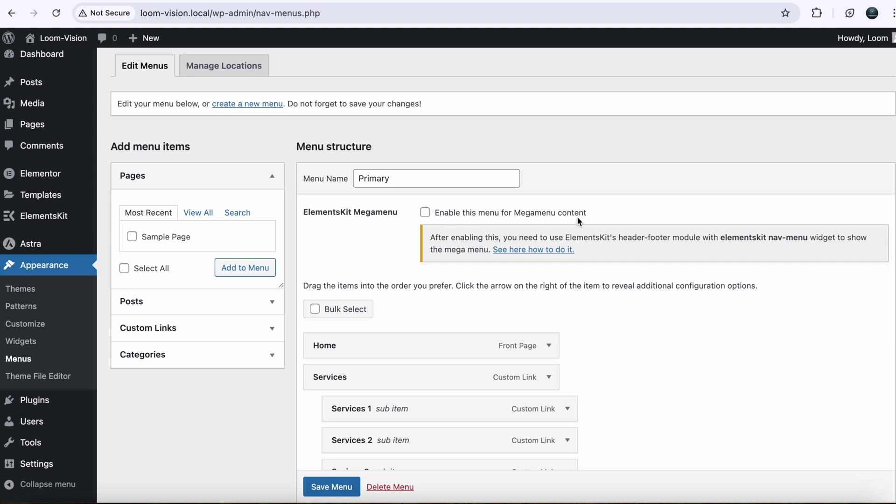
left_click(425, 213)
scroll(364, 224, "down", 3)
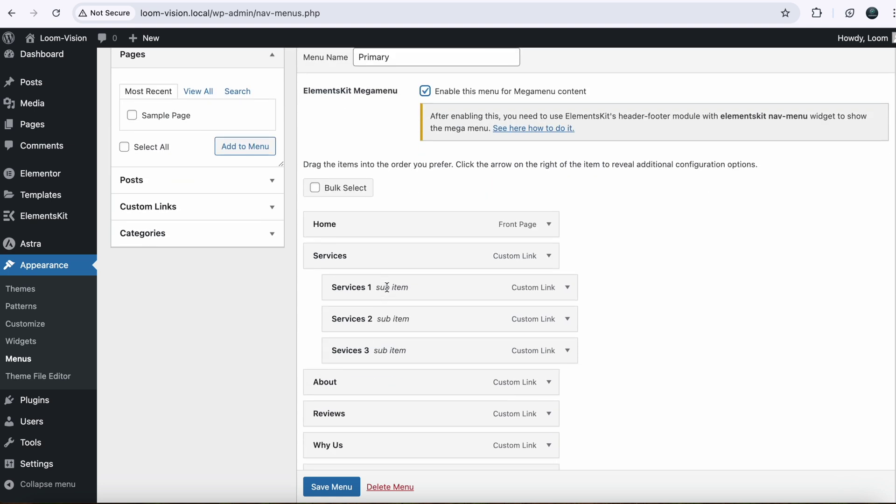
mouse_move(374, 225)
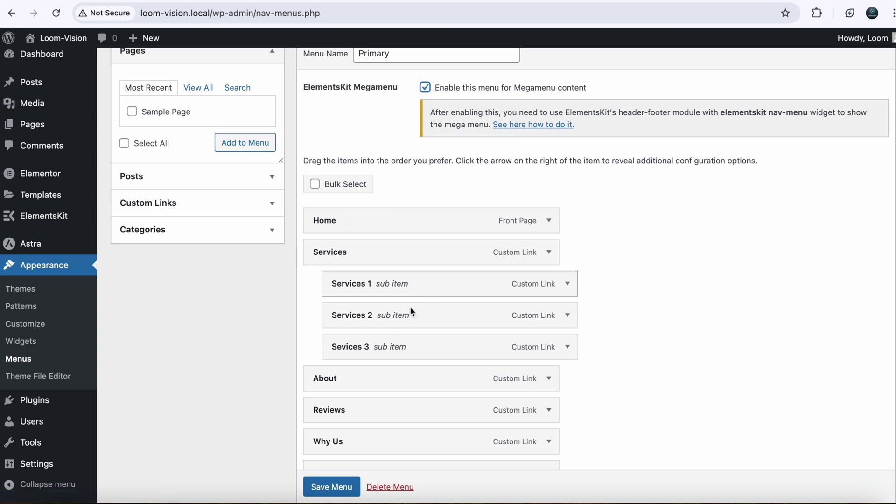
mouse_move(378, 255)
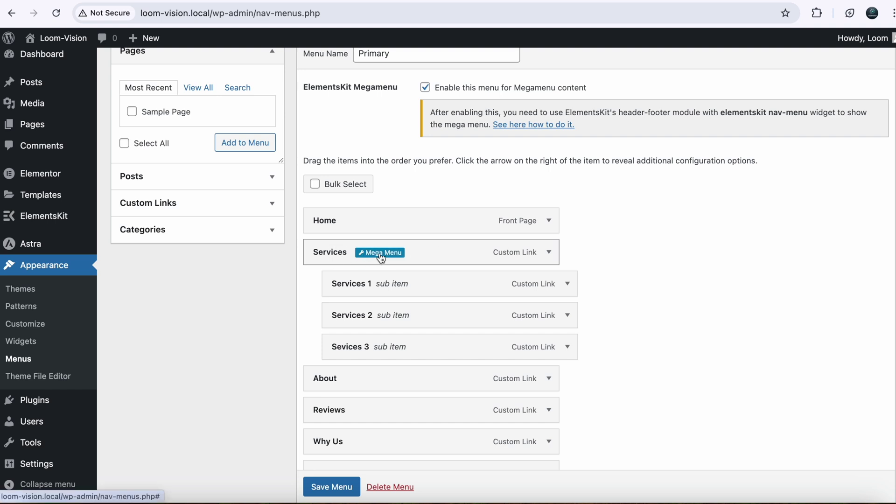
Step: Enable the Services item's mega menu with a 900px custom width and save the settings
left_click(381, 256)
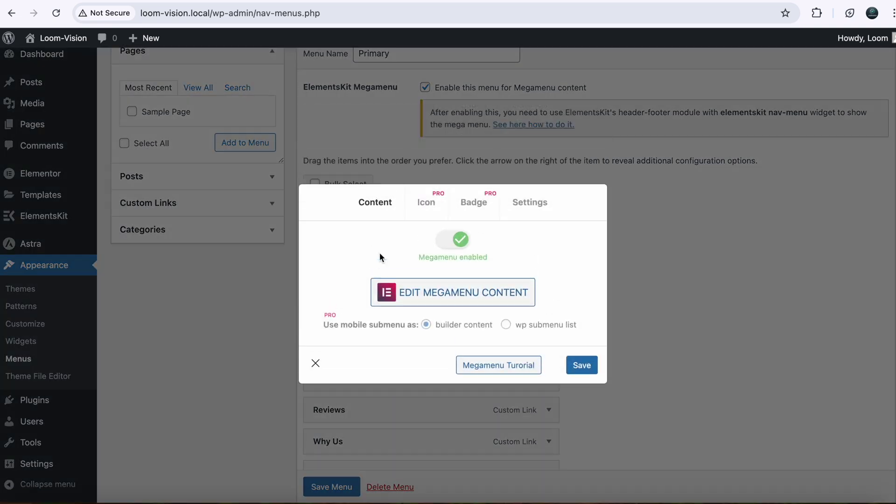
left_click(448, 249)
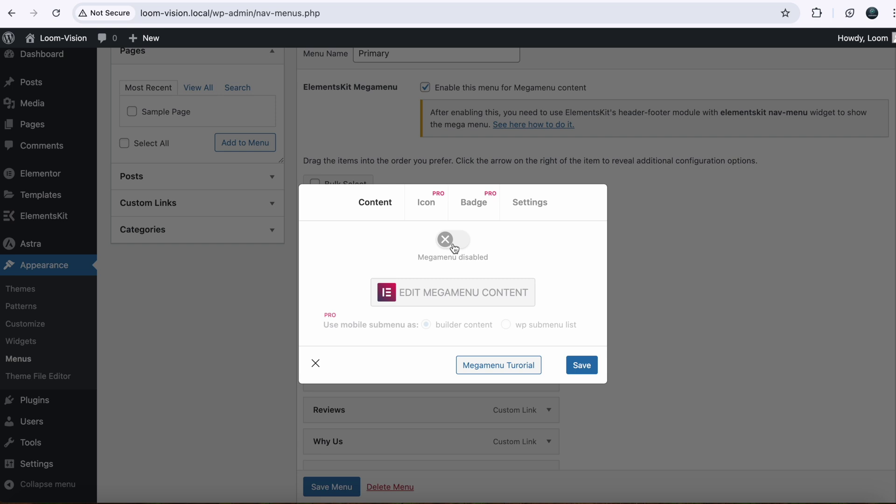
left_click(454, 248)
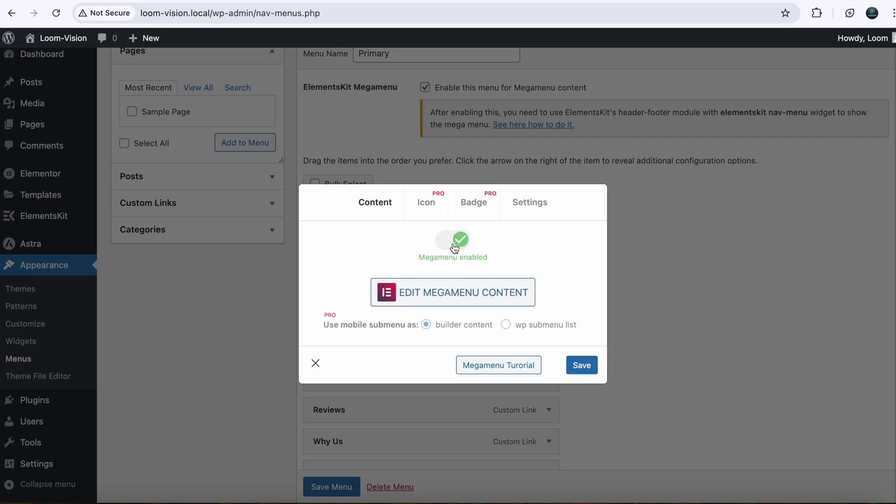
left_click(532, 204)
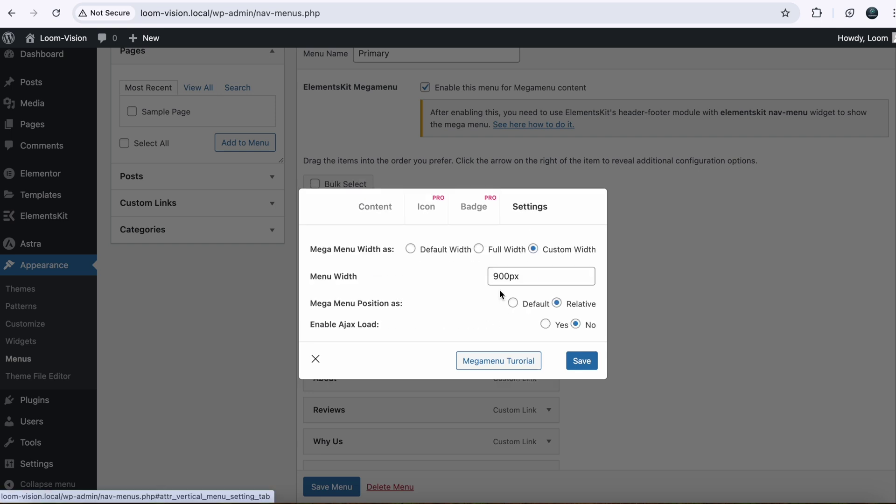
left_click(411, 249)
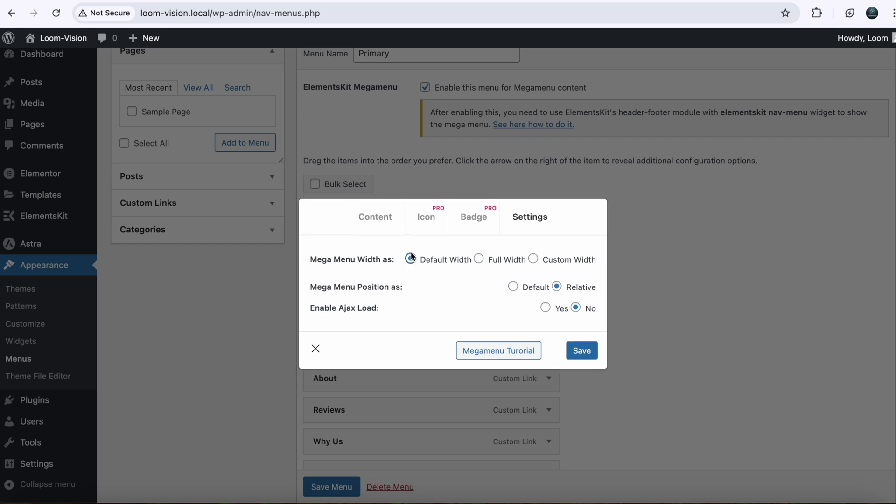
left_click(478, 249)
left_click(532, 248)
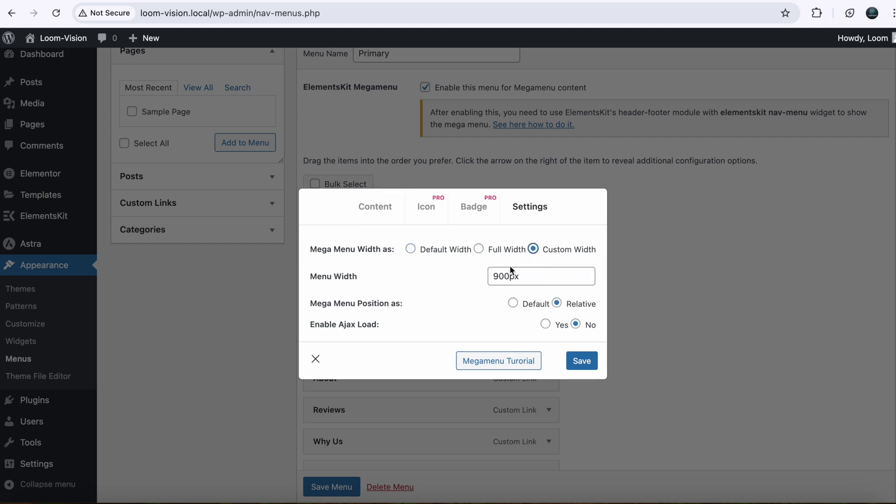
left_click(512, 276)
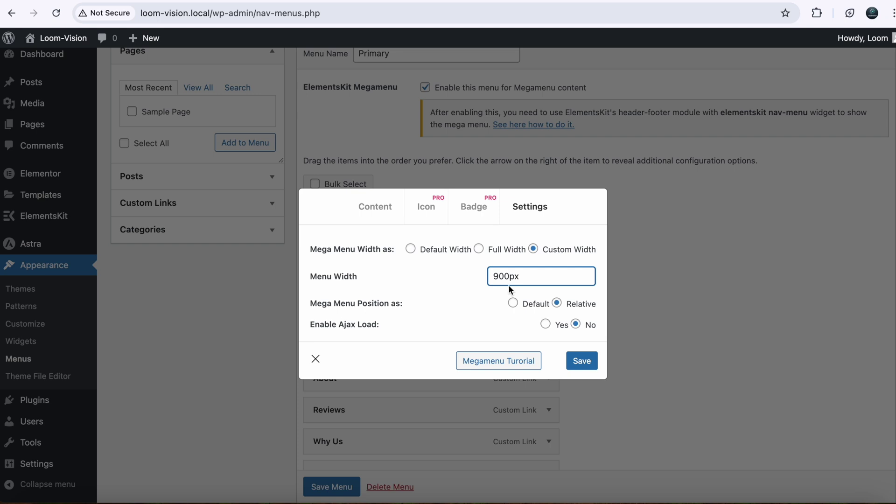
left_click(584, 364)
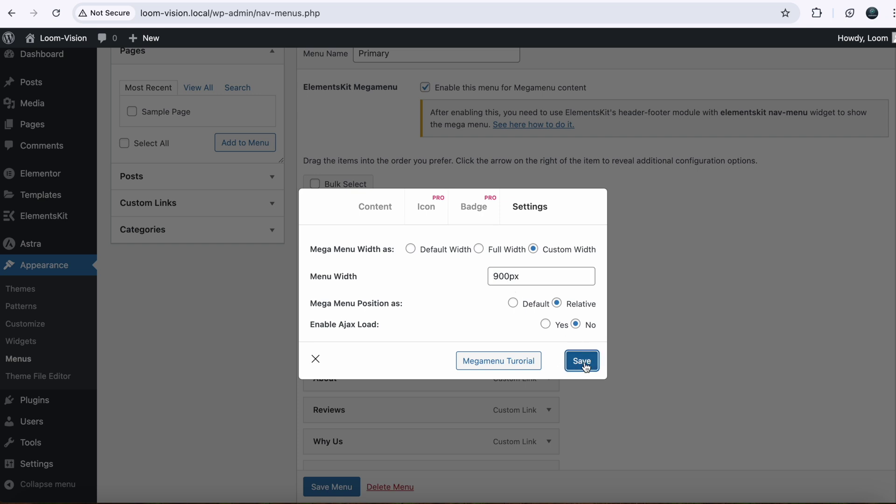
left_click(522, 198)
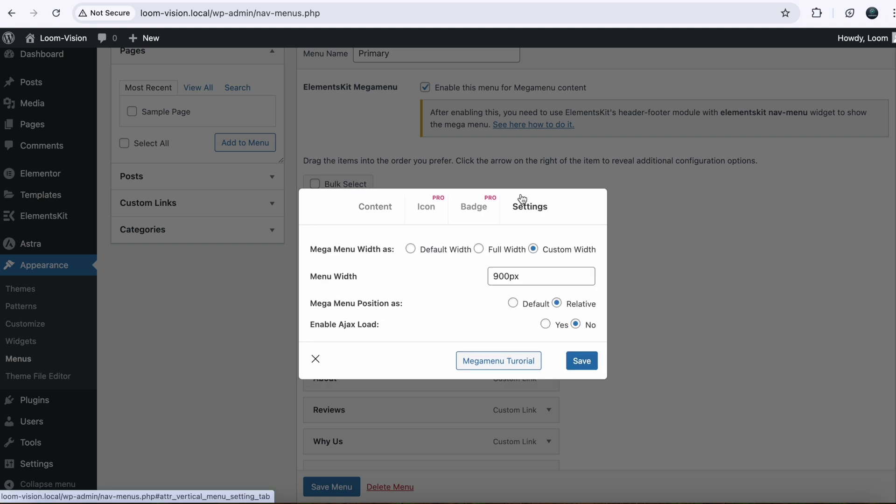
left_click(364, 219)
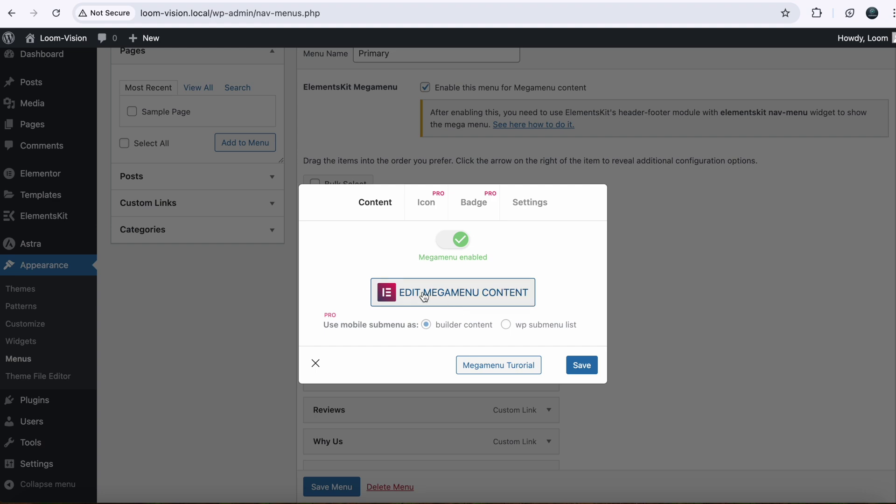
Step: Insert the Megamenu electronics template: Electronics, Security Tools, Brand Gadget, Smartwatch columns plus logo carousel
left_click(460, 294)
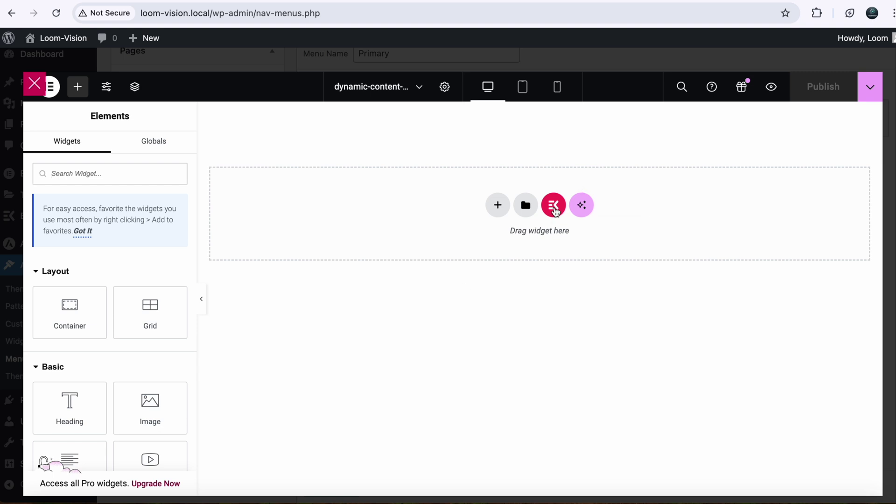
left_click(555, 210)
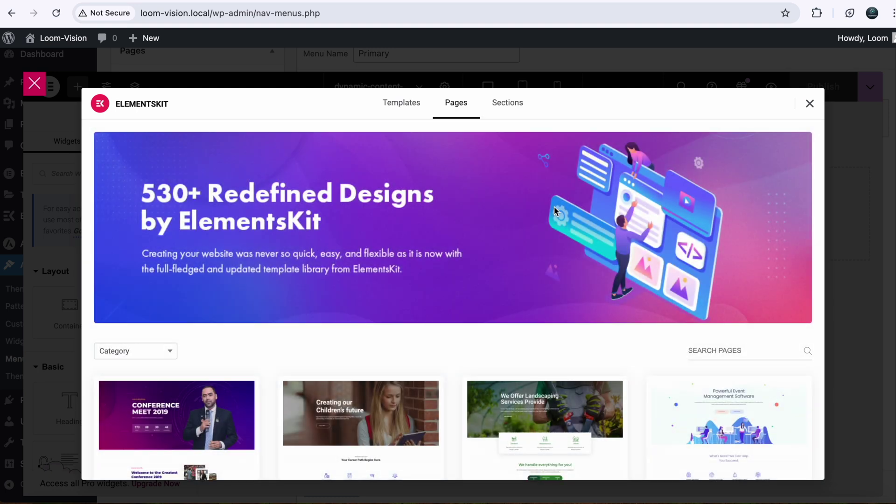
left_click(146, 353)
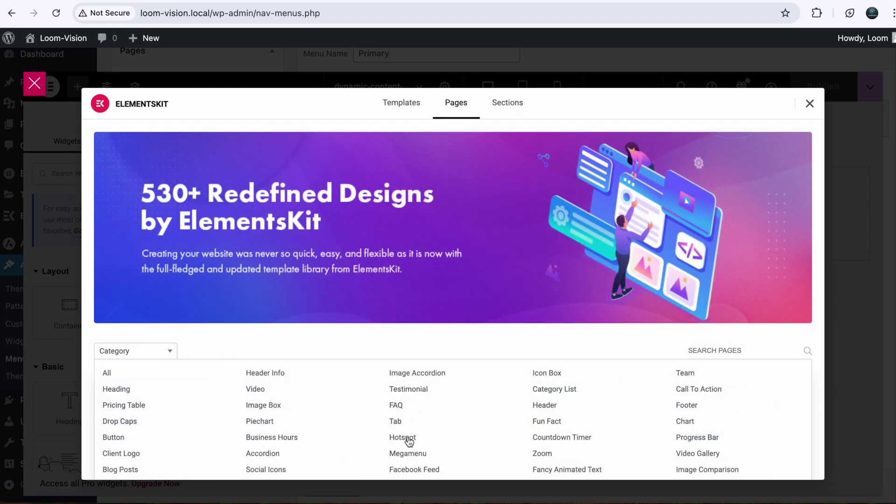
scroll(408, 420, "down", 2)
left_click(404, 382)
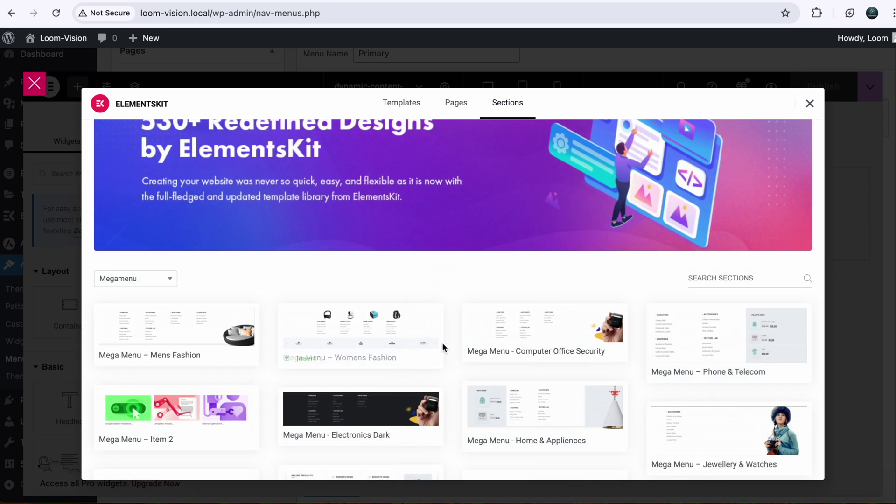
scroll(420, 369, "down", 3)
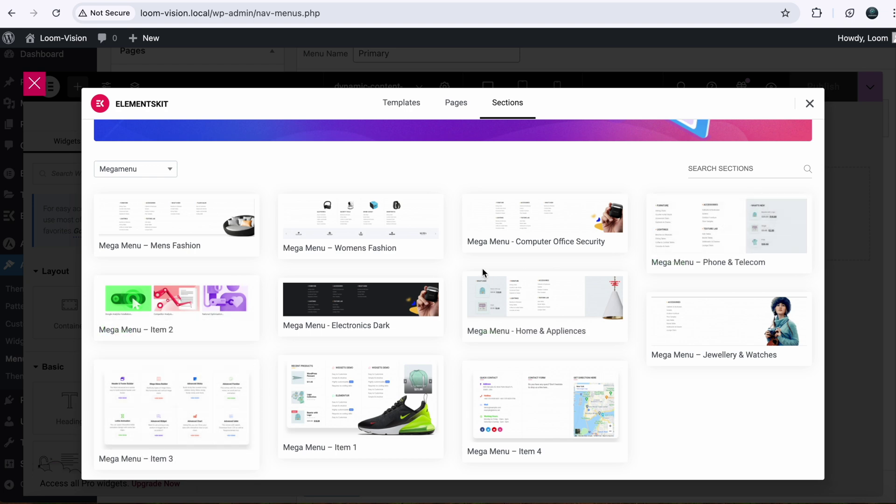
left_click(328, 229)
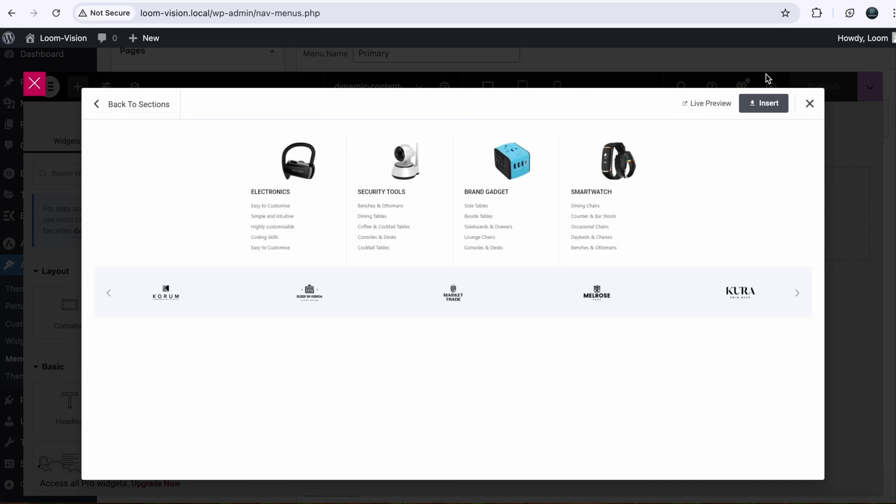
left_click(765, 102)
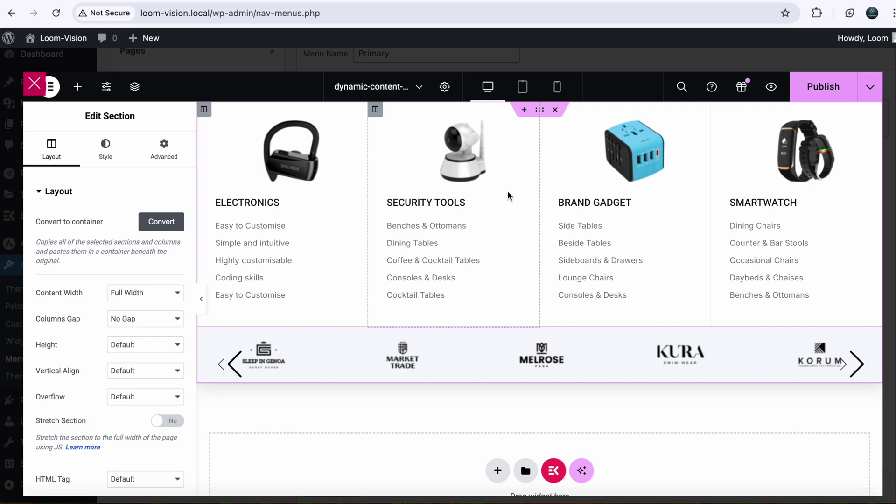
Step: Check the mega menu section in tablet and mobile views, then return to desktop
left_click(523, 87)
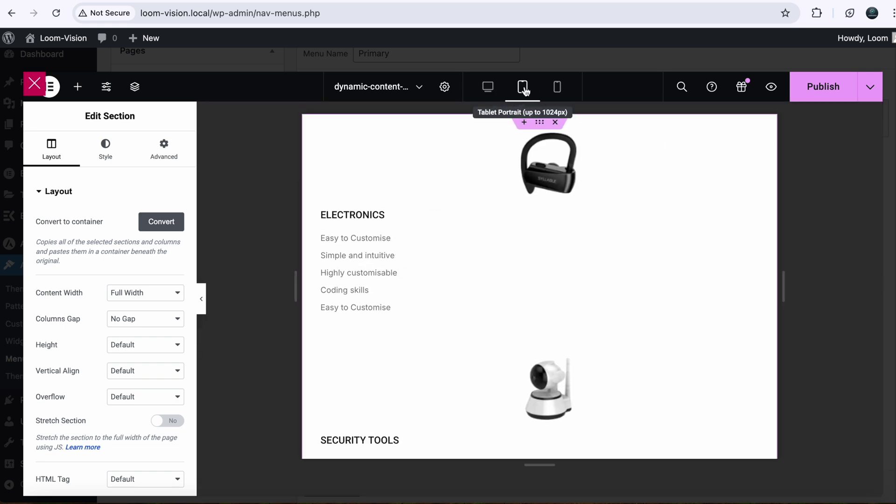
left_click(557, 88)
scroll(544, 226, "down", 15)
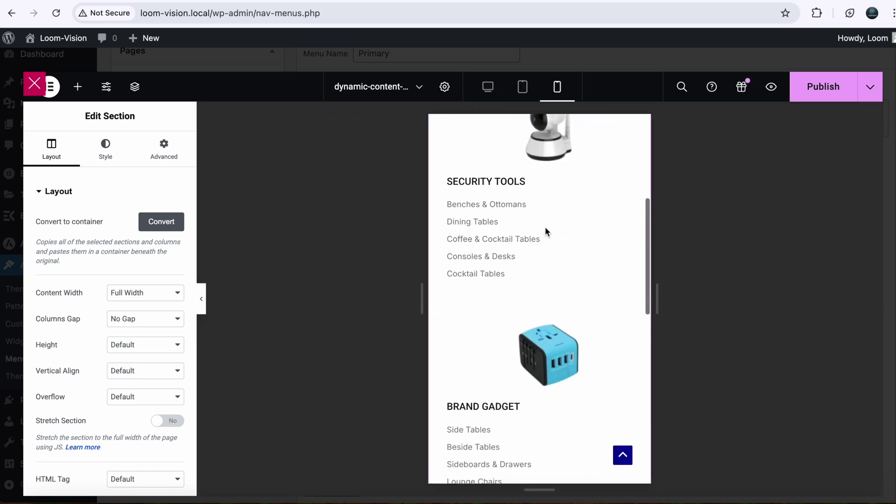
left_click(485, 94)
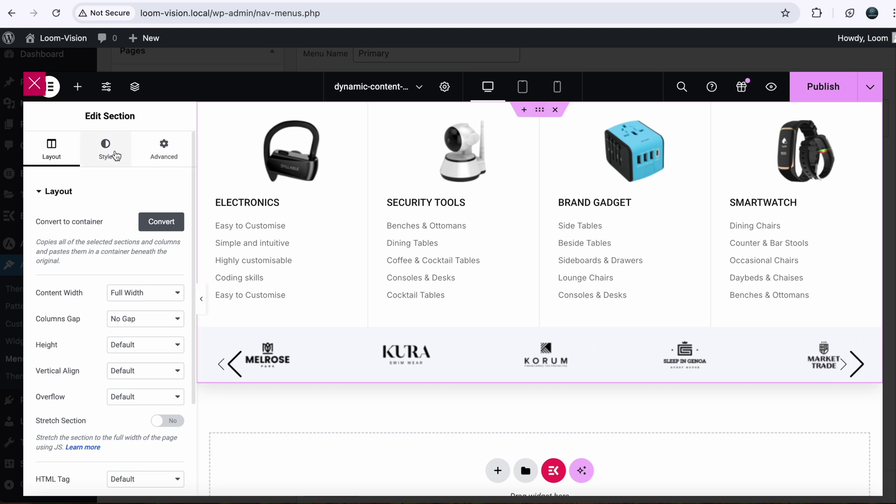
Step: Give the section a #C9C9C9 grey background colour and publish the mega menu content
left_click(110, 149)
left_click(176, 273)
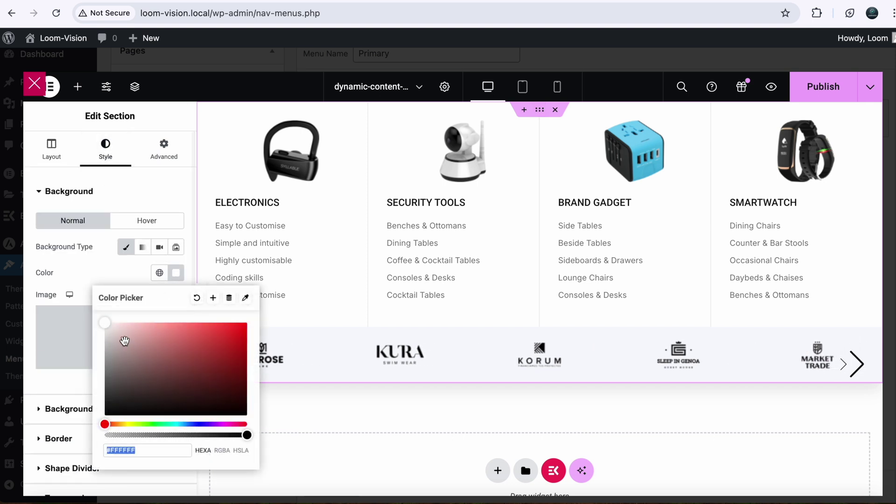
left_click_drag(105, 339, 105, 343)
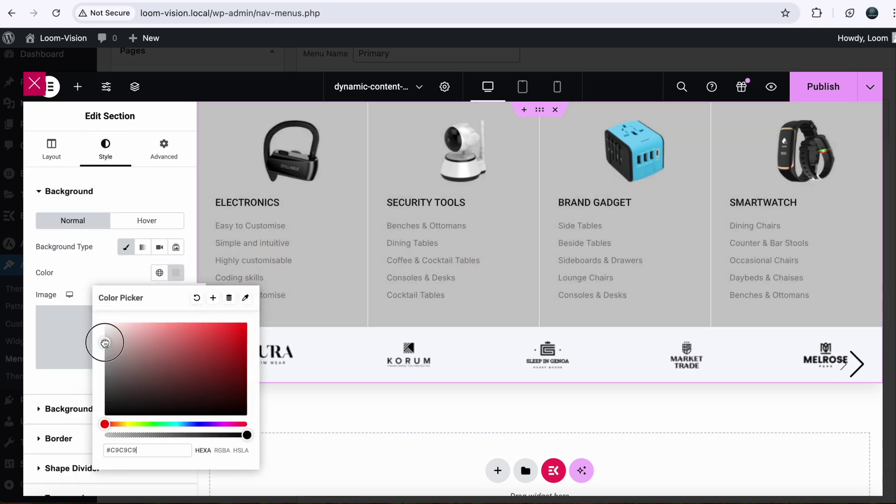
left_click(104, 267)
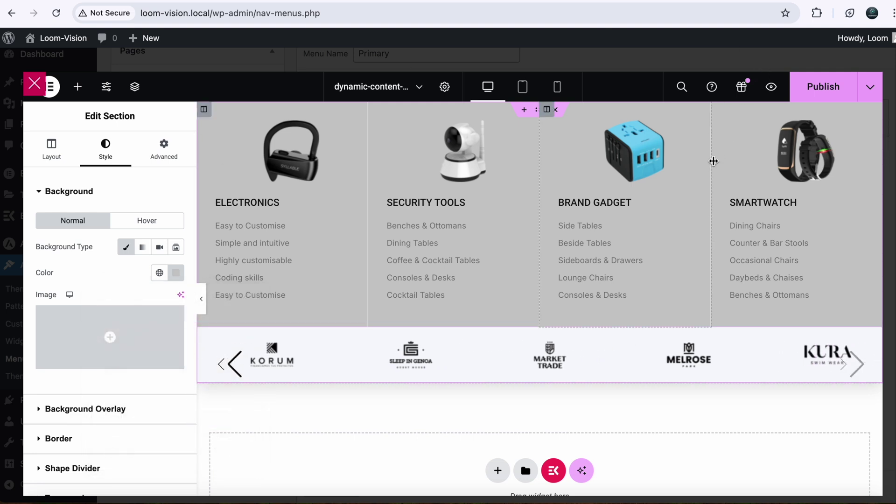
left_click(834, 95)
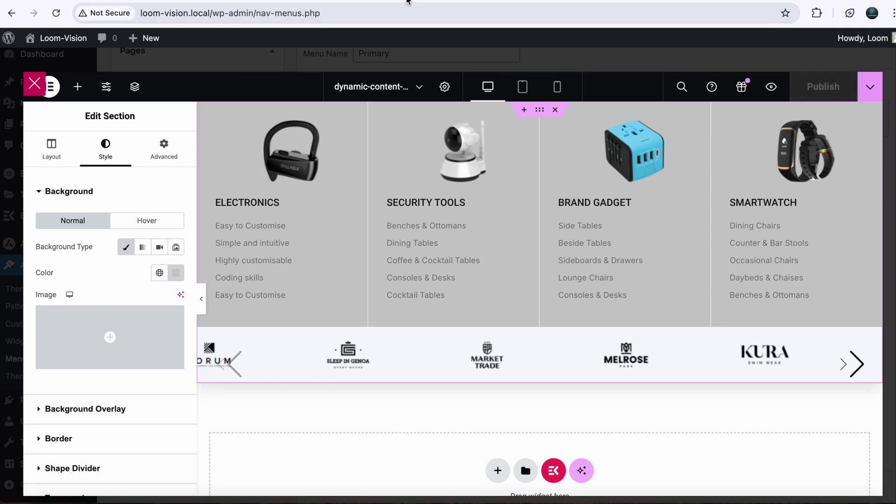
Step: Glance at the live homepage, then exit Elementor and save the Services mega menu item settings
left_click(407, 1)
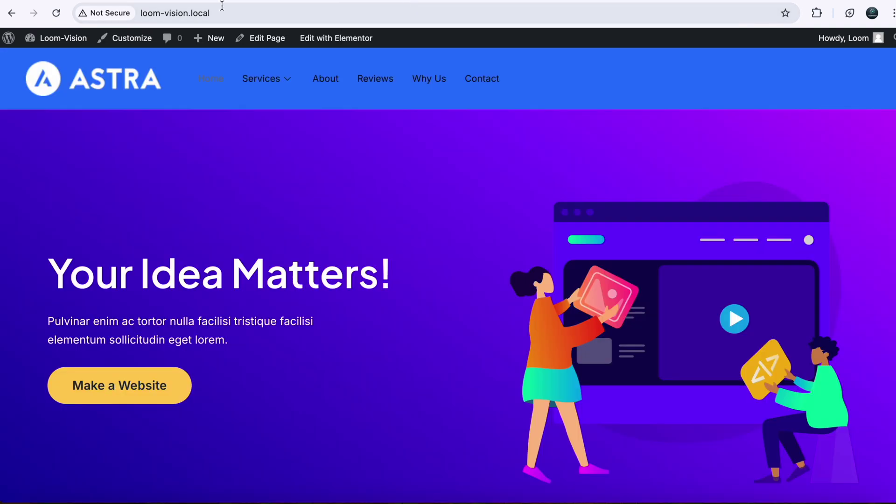
mouse_move(298, 89)
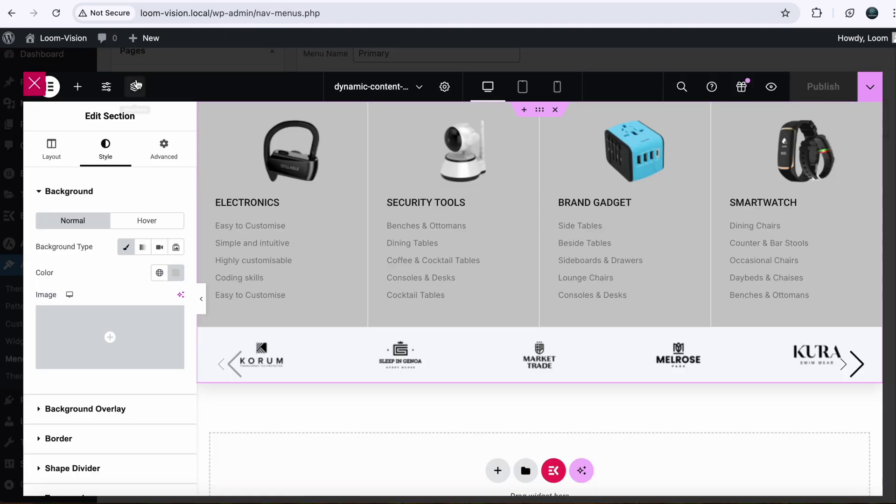
left_click(31, 84)
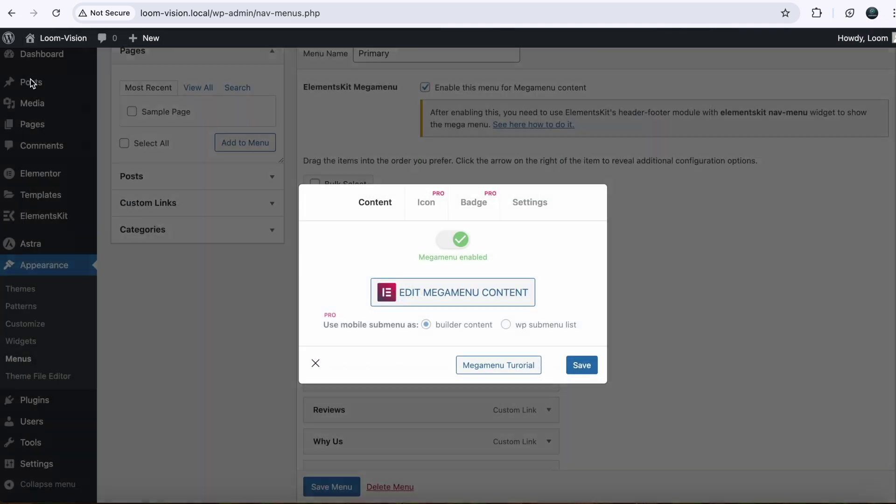
left_click(584, 367)
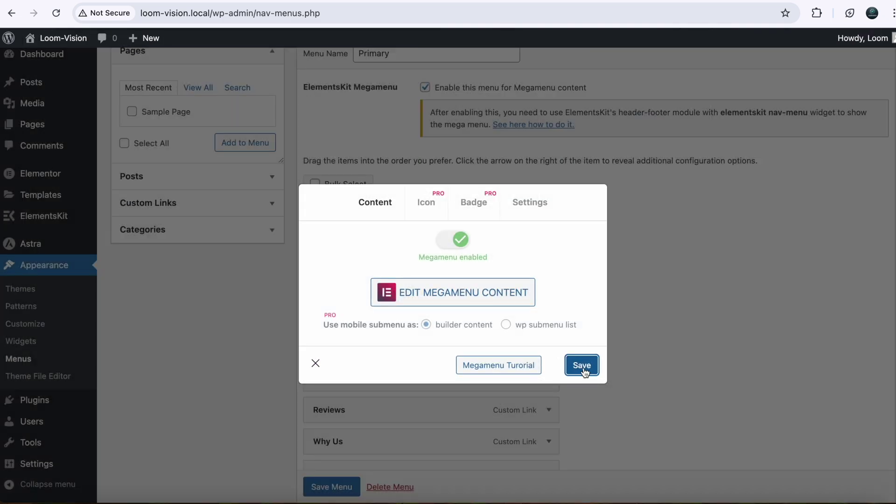
left_click(315, 367)
Step: Save the Primary menu and reload the Astra homepage to load the new header
scroll(314, 370, "down", 3)
scroll(314, 370, "down", 2)
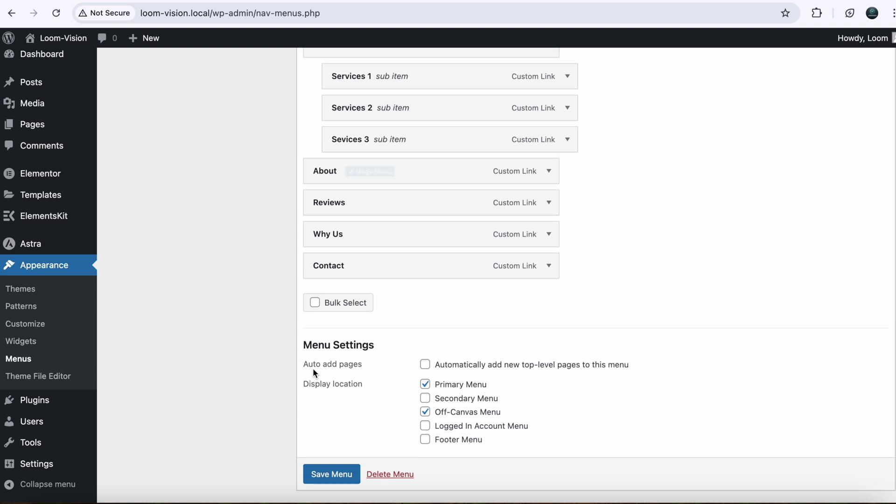
left_click(329, 474)
scroll(329, 475, "down", 1)
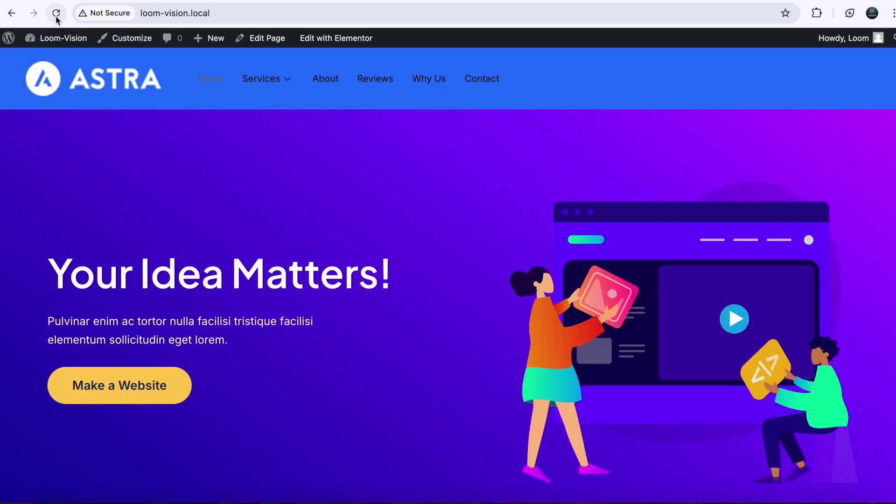
left_click(57, 14)
Step: Check that Services in the Astra header shows the grey four-column mega menu with logo carousel
mouse_move(274, 88)
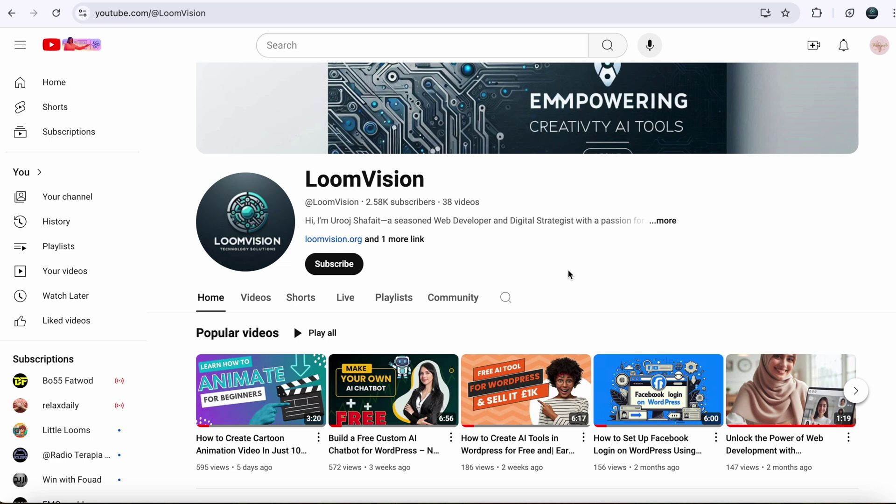
Step: Play the 'Build a Free Custom AI Chatbot for WordPress' video and subscribe to its channel
left_click(392, 382)
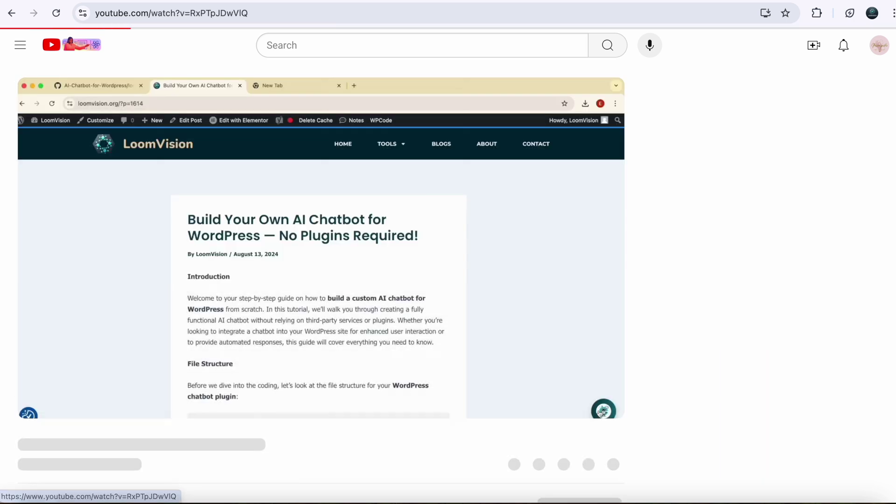
scroll(184, 444, "down", 1)
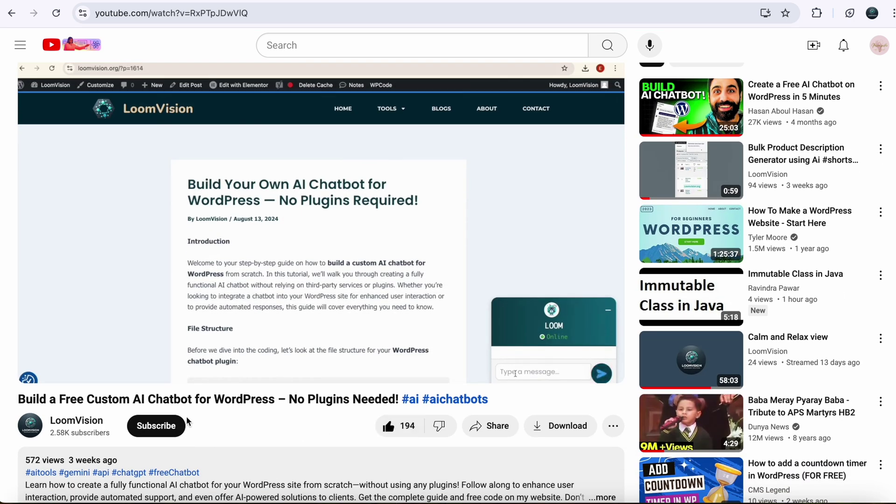
left_click(161, 429)
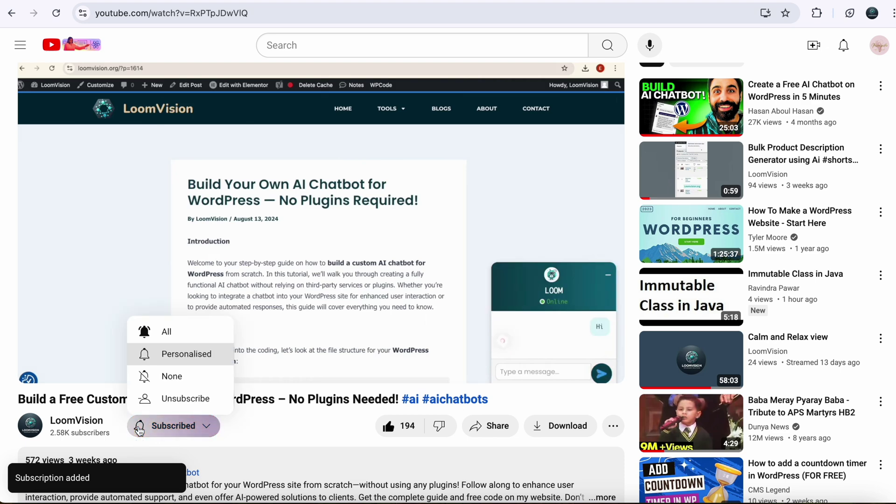